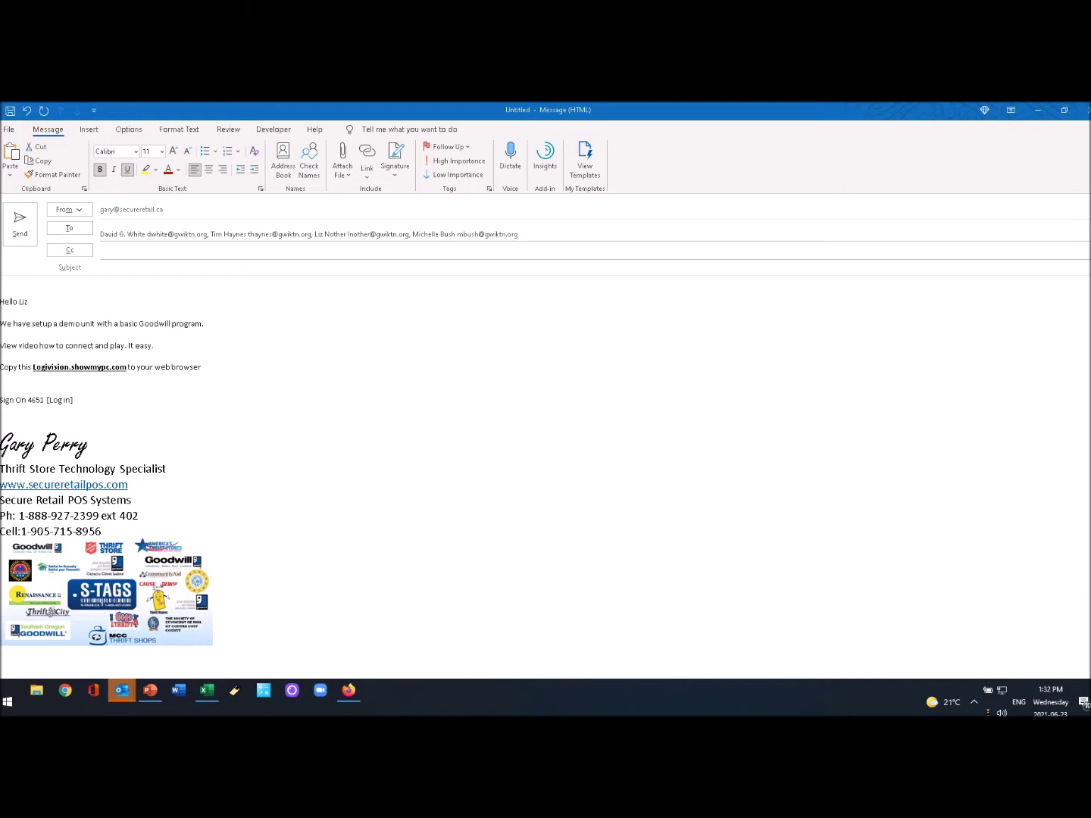
Copy the Logivision.showmypc.com address from the email text
{"action": "double_click", "coordinate": [71, 367]}
{"action": "left_click", "coordinate": [70, 367]}
{"action": "right_click", "coordinate": [69, 367]}
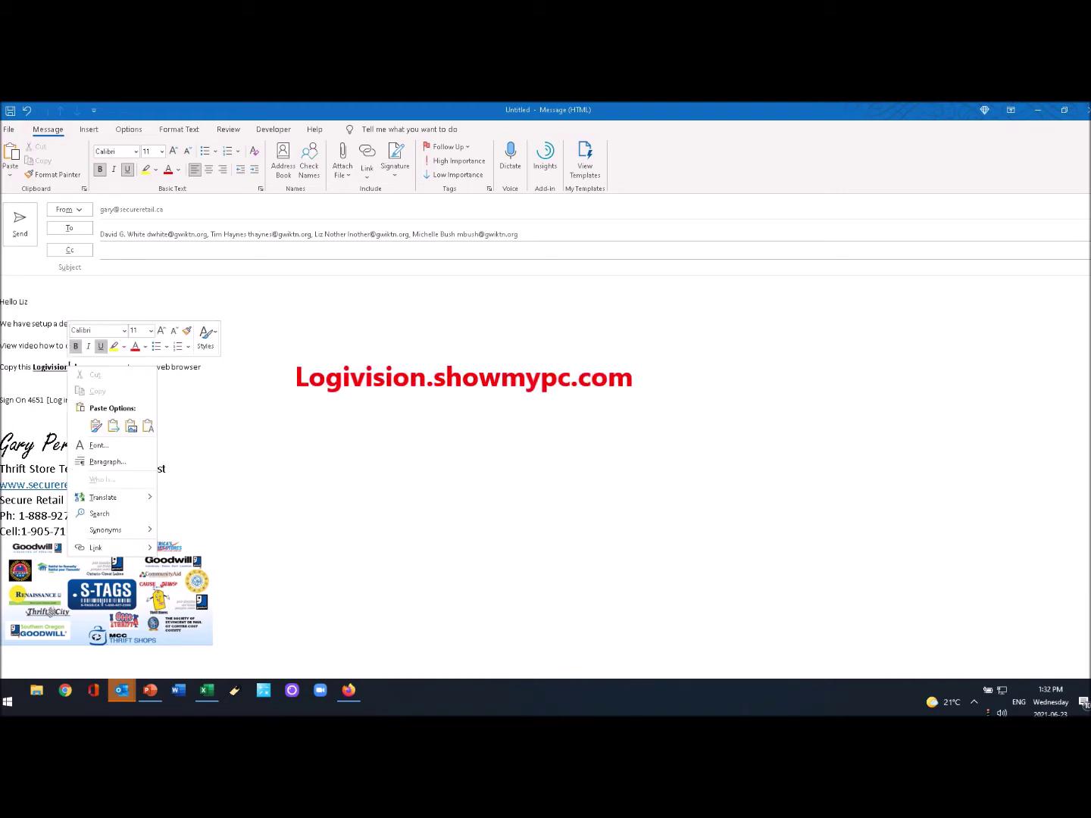
{"action": "key", "text": "Escape"}
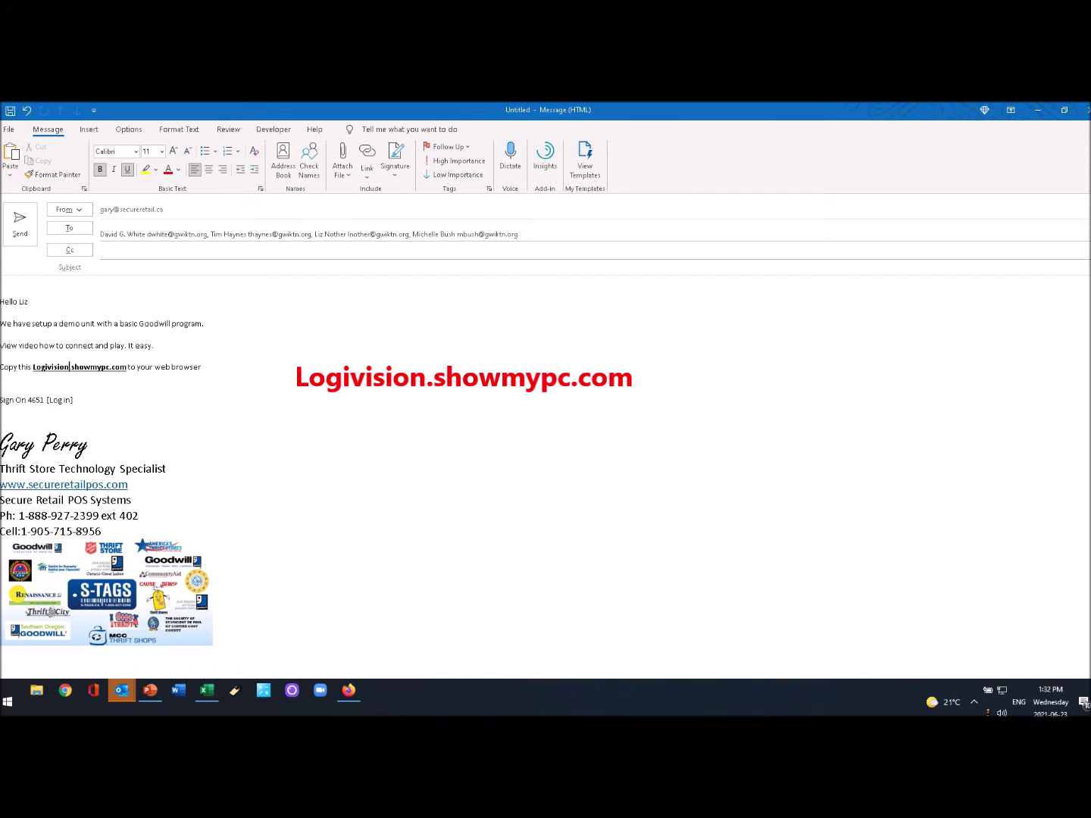
{"action": "double_click", "coordinate": [71, 367]}
{"action": "right_click", "coordinate": [113, 368]}
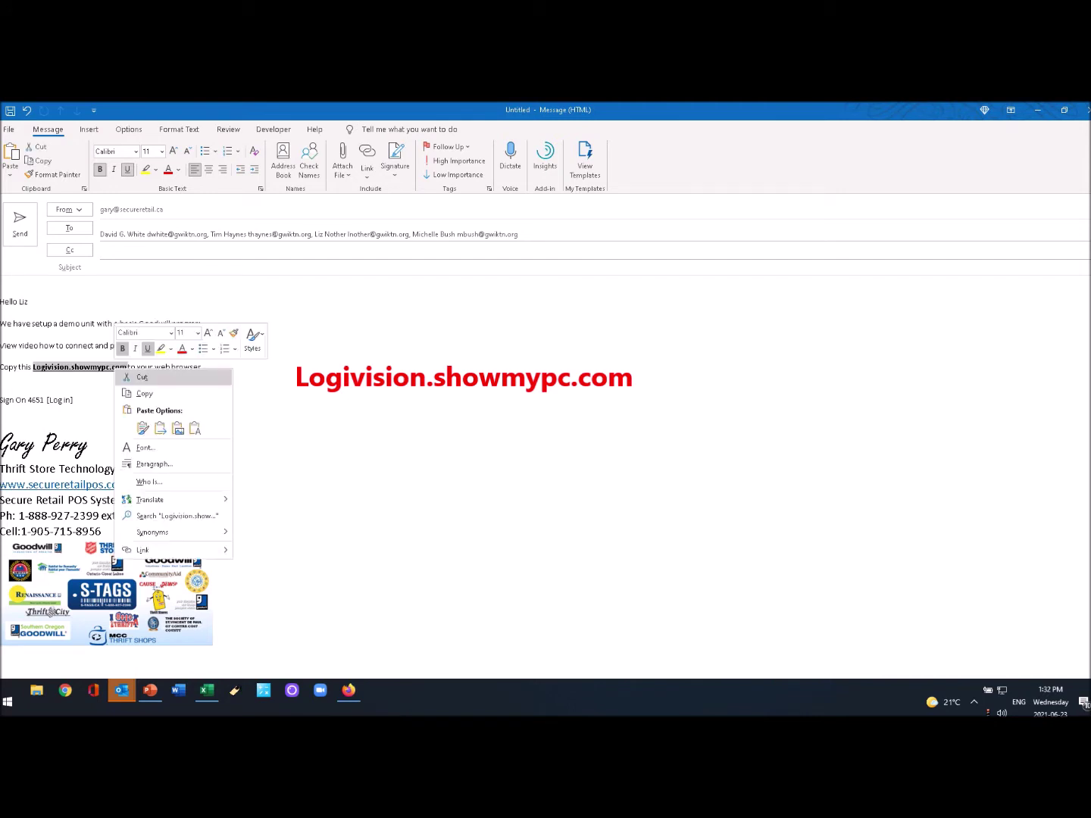
{"action": "left_click", "coordinate": [145, 393]}
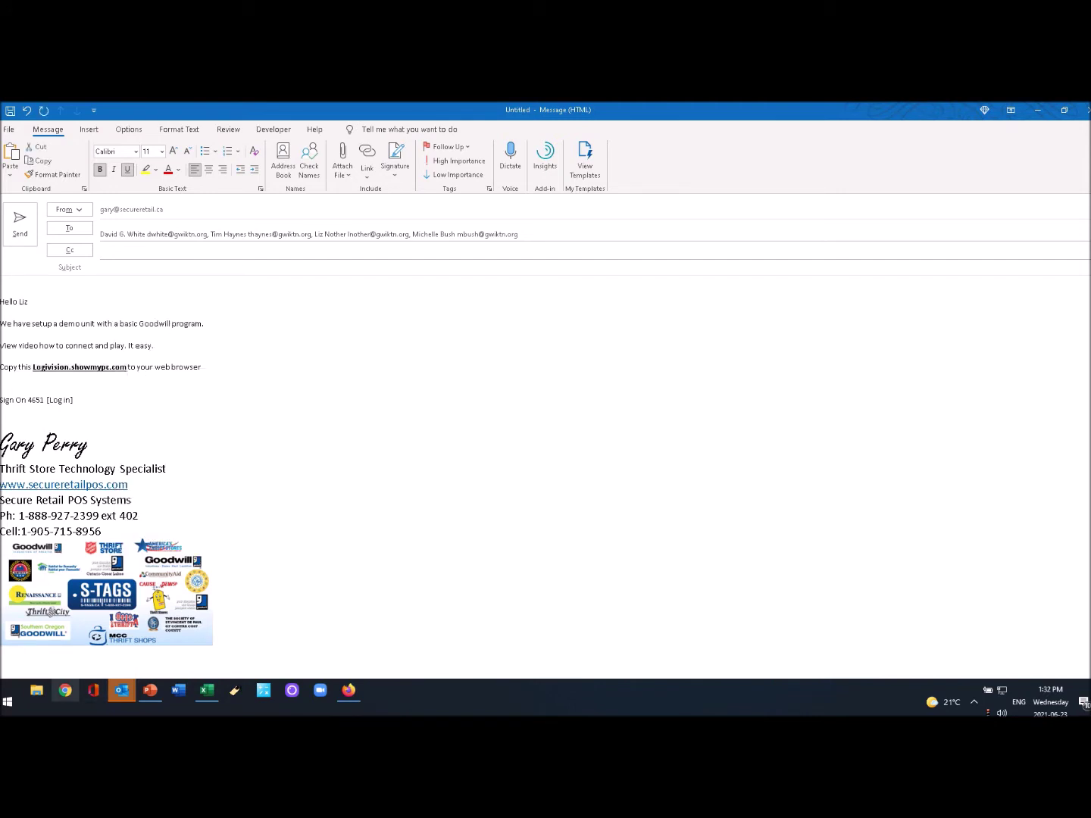
Open Chrome and load the pasted logivision.showmypc.com address
{"action": "left_click", "coordinate": [64, 690]}
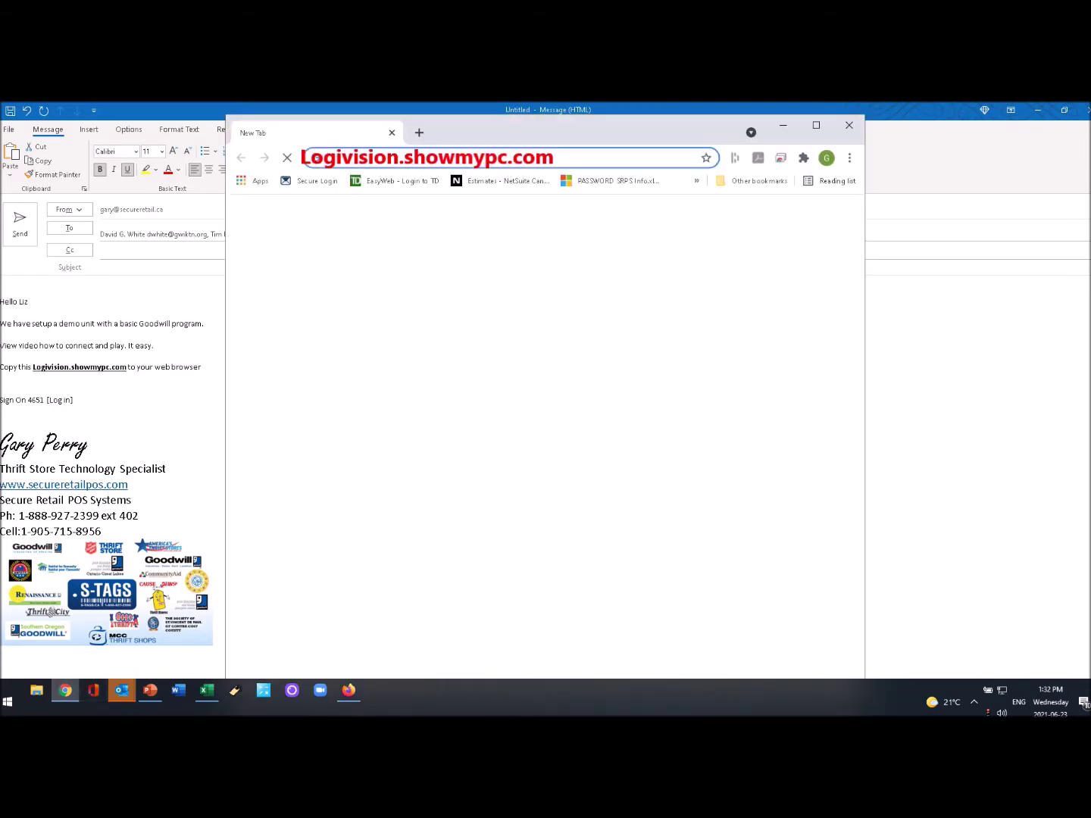
{"action": "key", "text": "ctrl+v"}
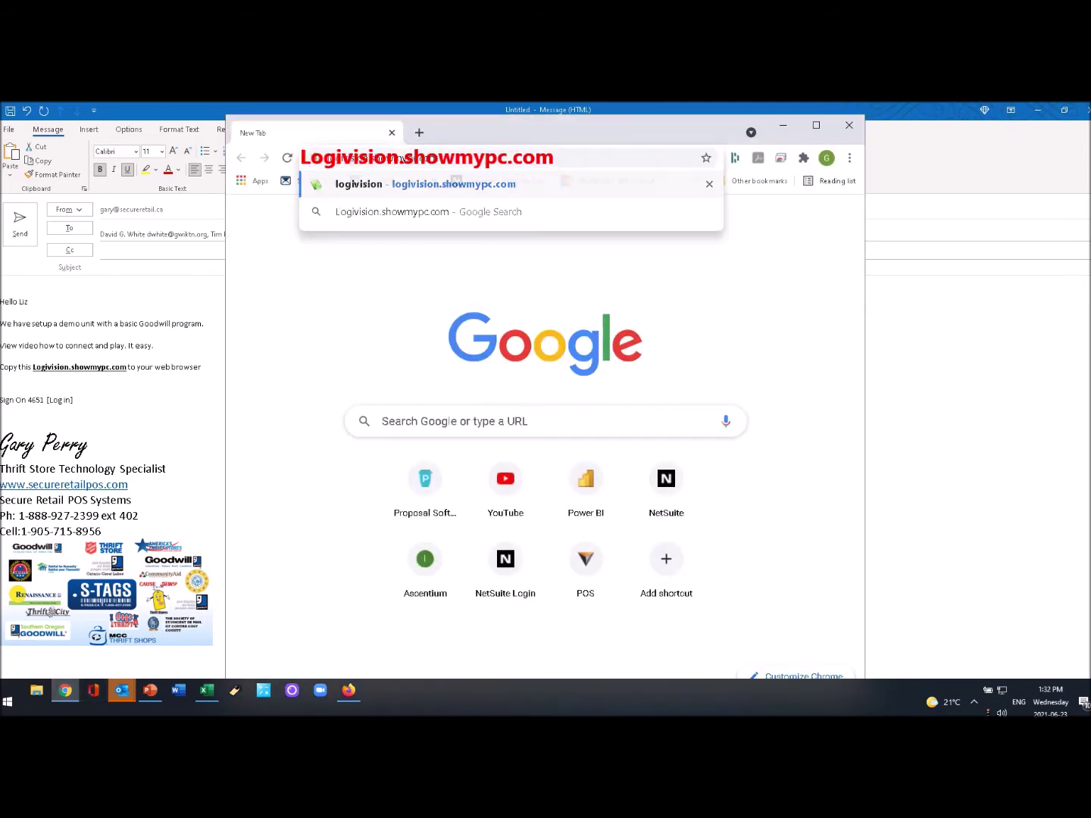
{"action": "key", "text": "Return"}
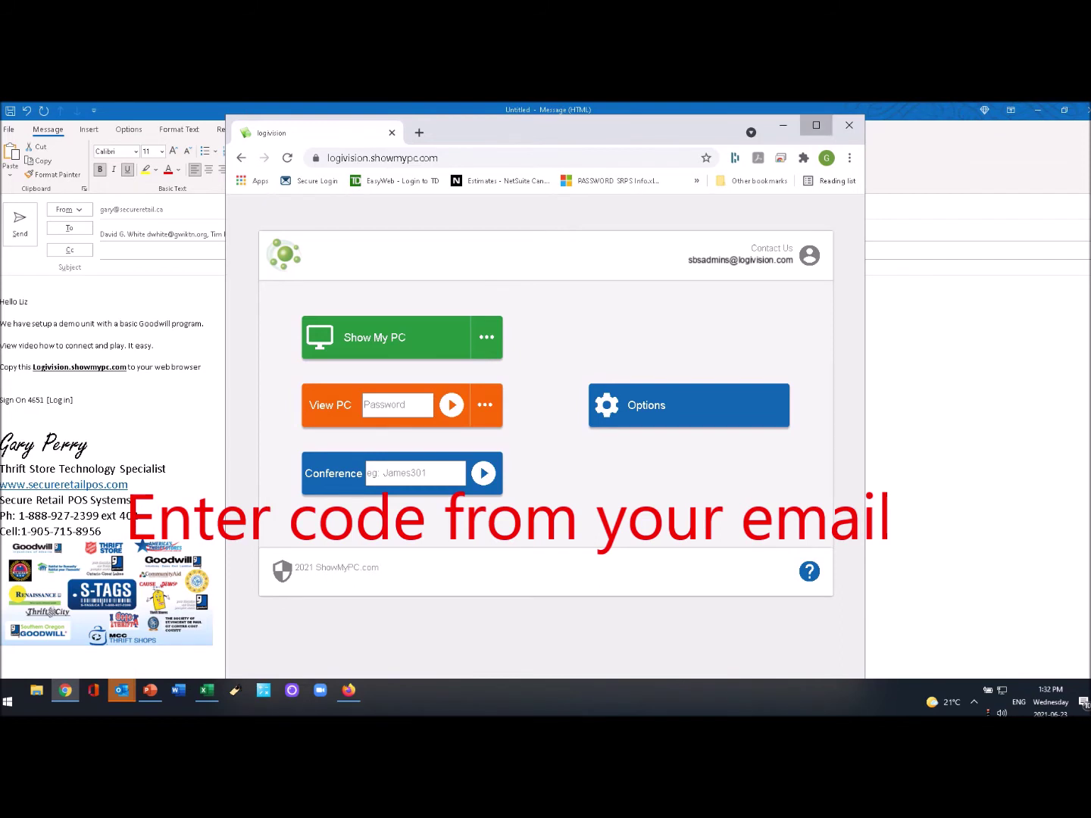
Maximize Chrome and connect with the View PC password from the email
{"action": "left_click", "coordinate": [816, 125]}
{"action": "left_click", "coordinate": [400, 385]}
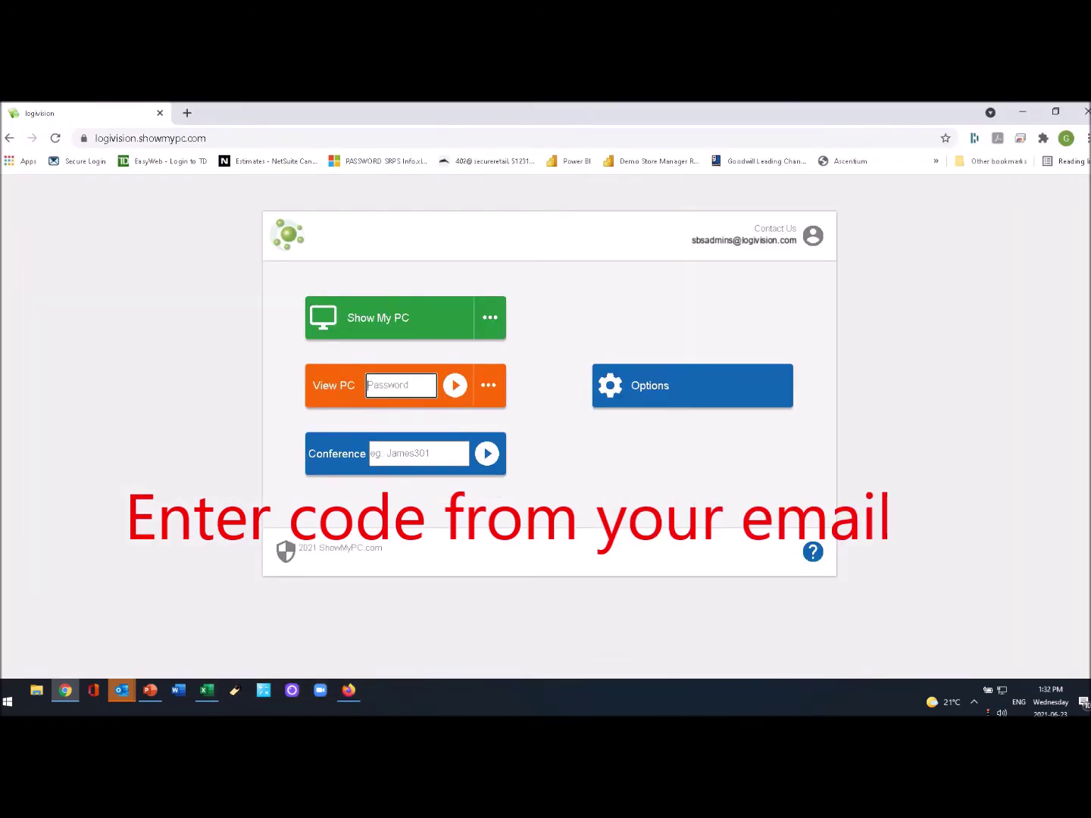
{"action": "key", "text": "ctrl+v"}
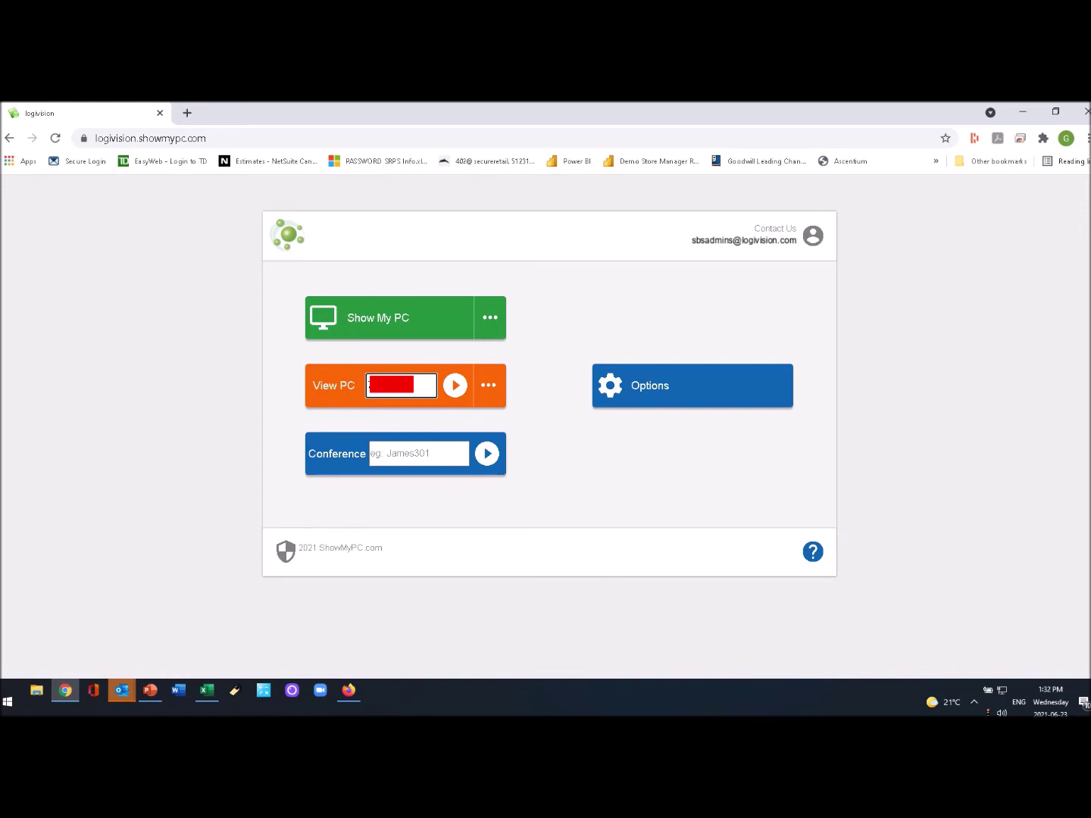
{"action": "key", "text": "Return"}
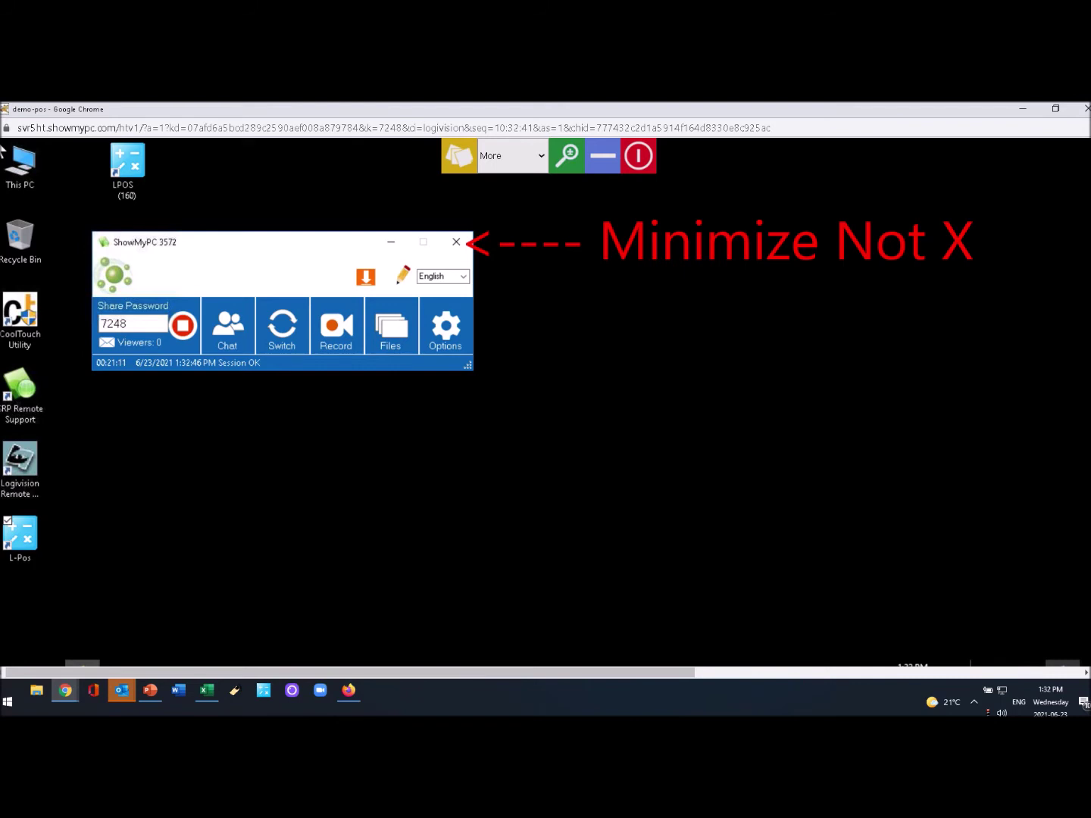
Minimize the remote ShowMyPC window and launch L-POS from its desktop icon
{"action": "left_click", "coordinate": [391, 243]}
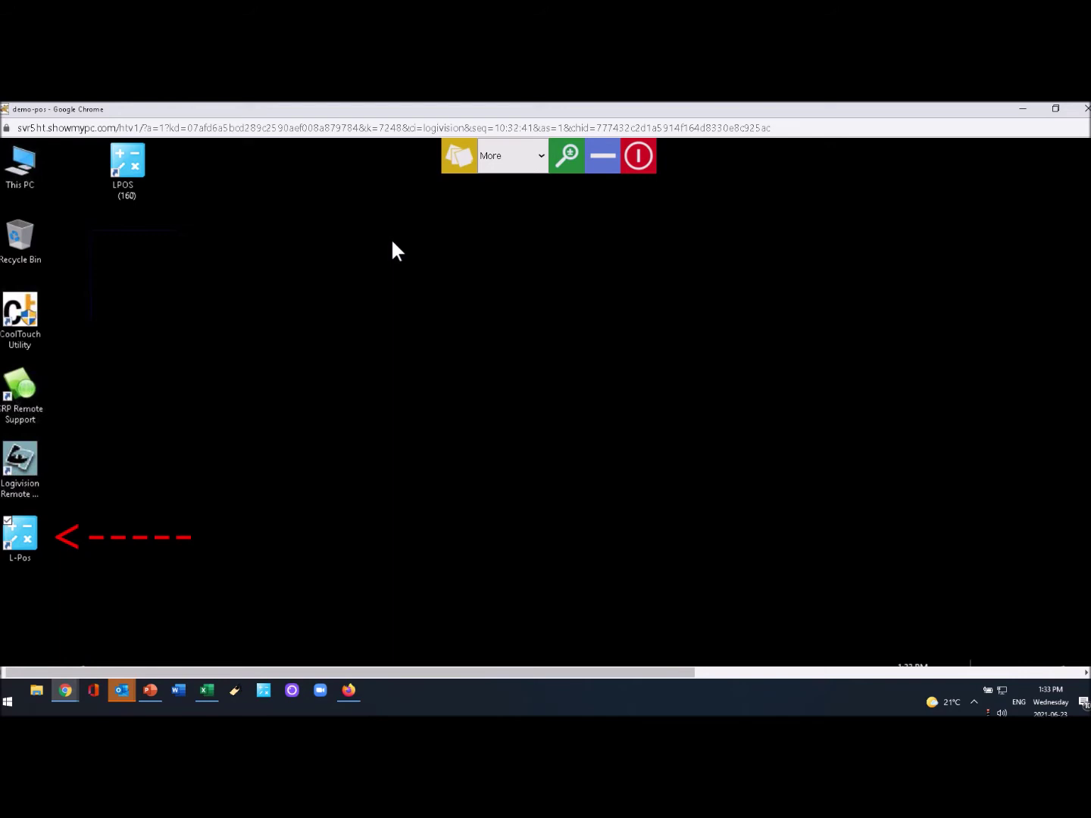
{"action": "double_click", "coordinate": [26, 535]}
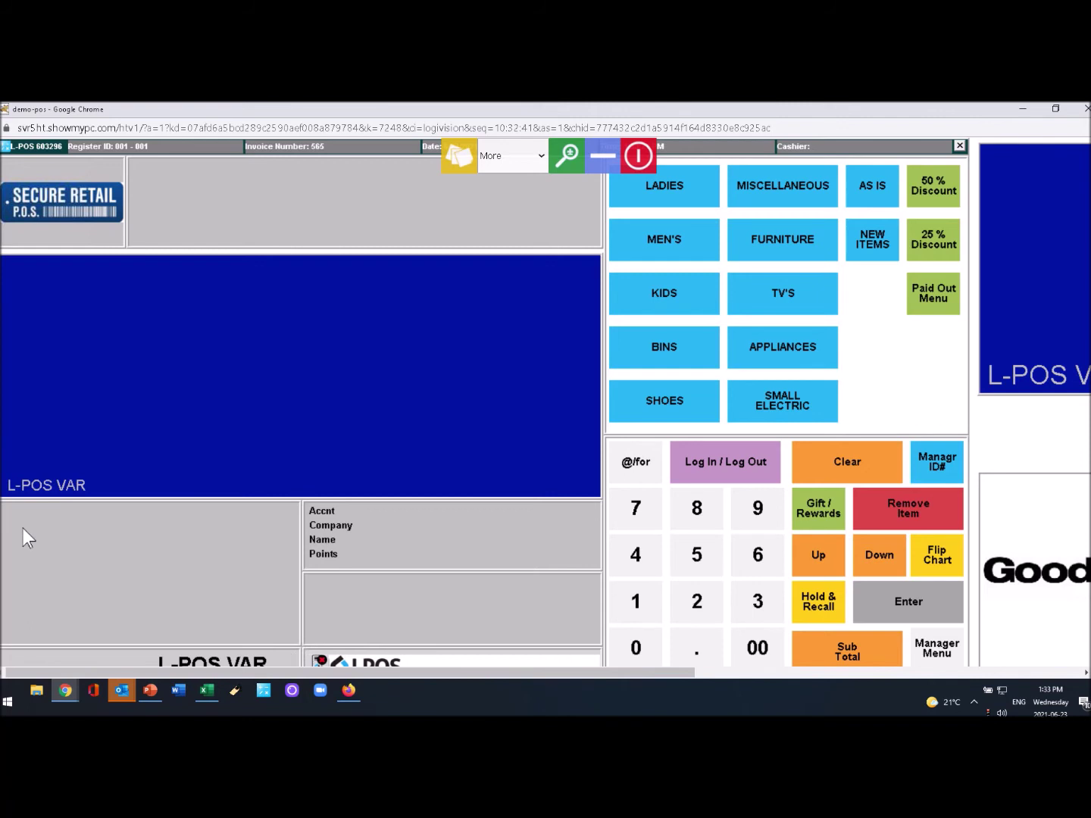
Sign the Admin cashier on with the sign-on code on the keypad
{"action": "left_click", "coordinate": [638, 555]}
{"action": "left_click", "coordinate": [758, 556]}
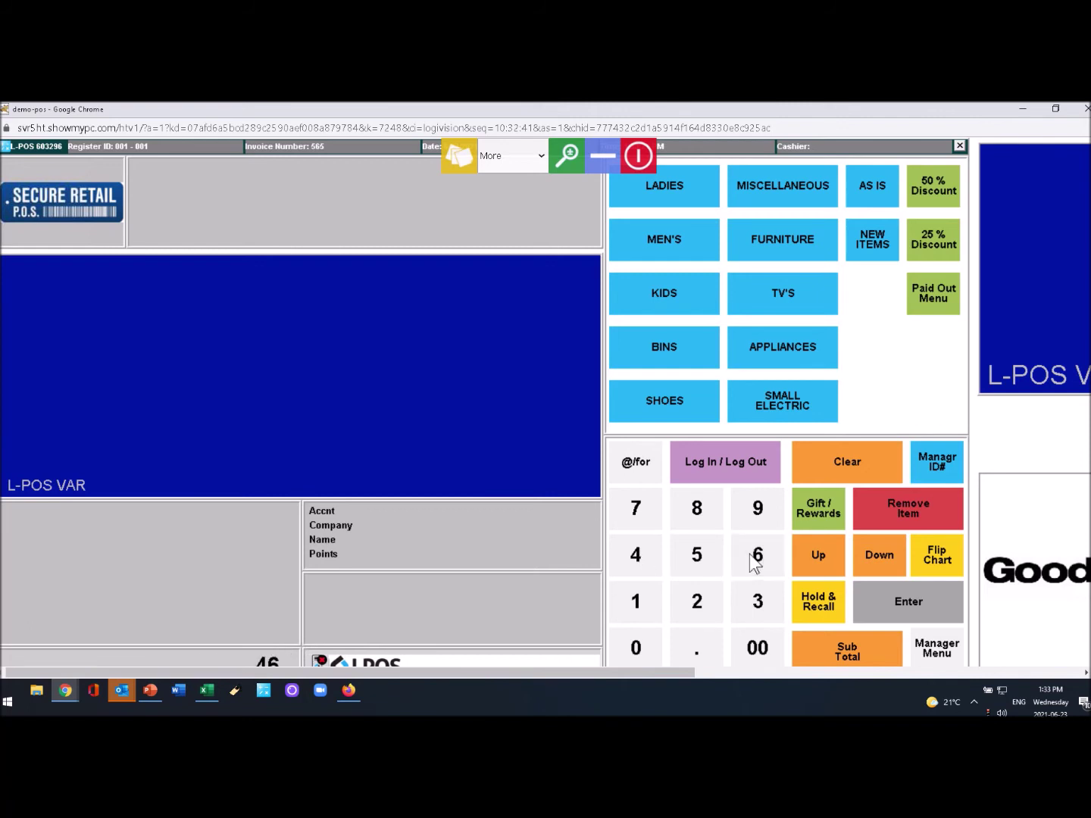
{"action": "left_click", "coordinate": [698, 559]}
{"action": "left_click", "coordinate": [638, 603]}
{"action": "left_click", "coordinate": [744, 468]}
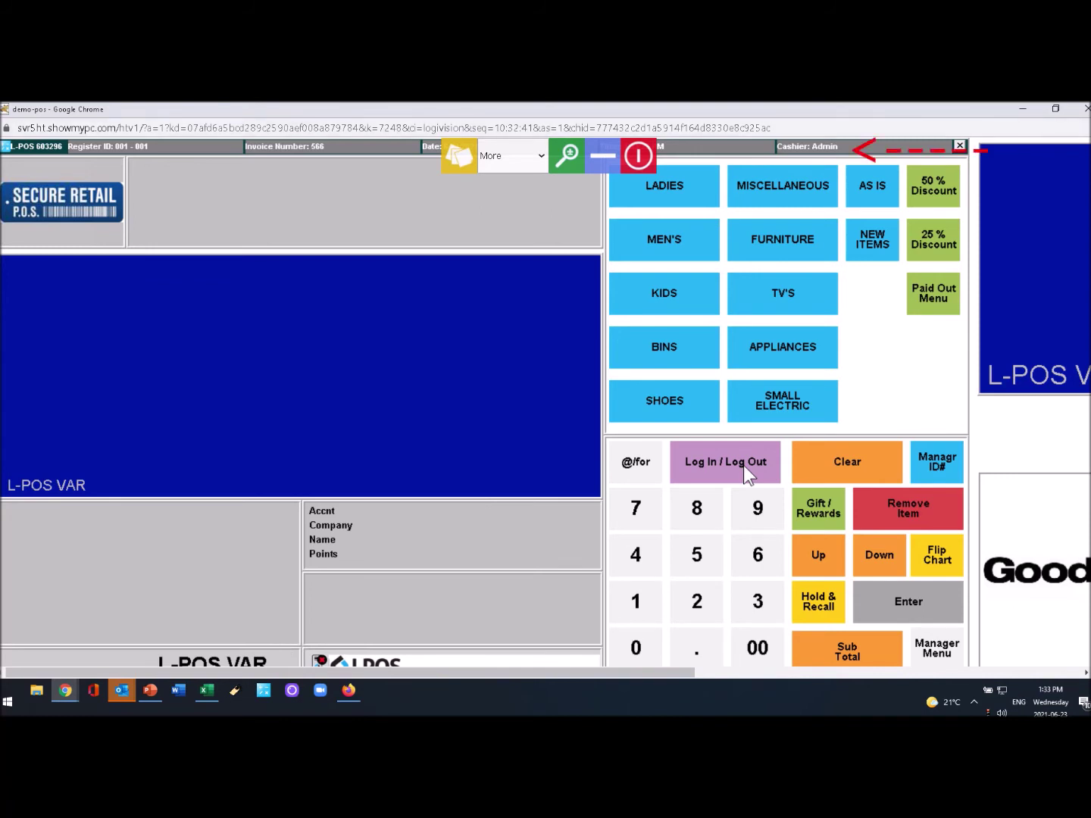
Sign the cashier off, then sign back on with the same code
{"action": "left_click", "coordinate": [730, 461]}
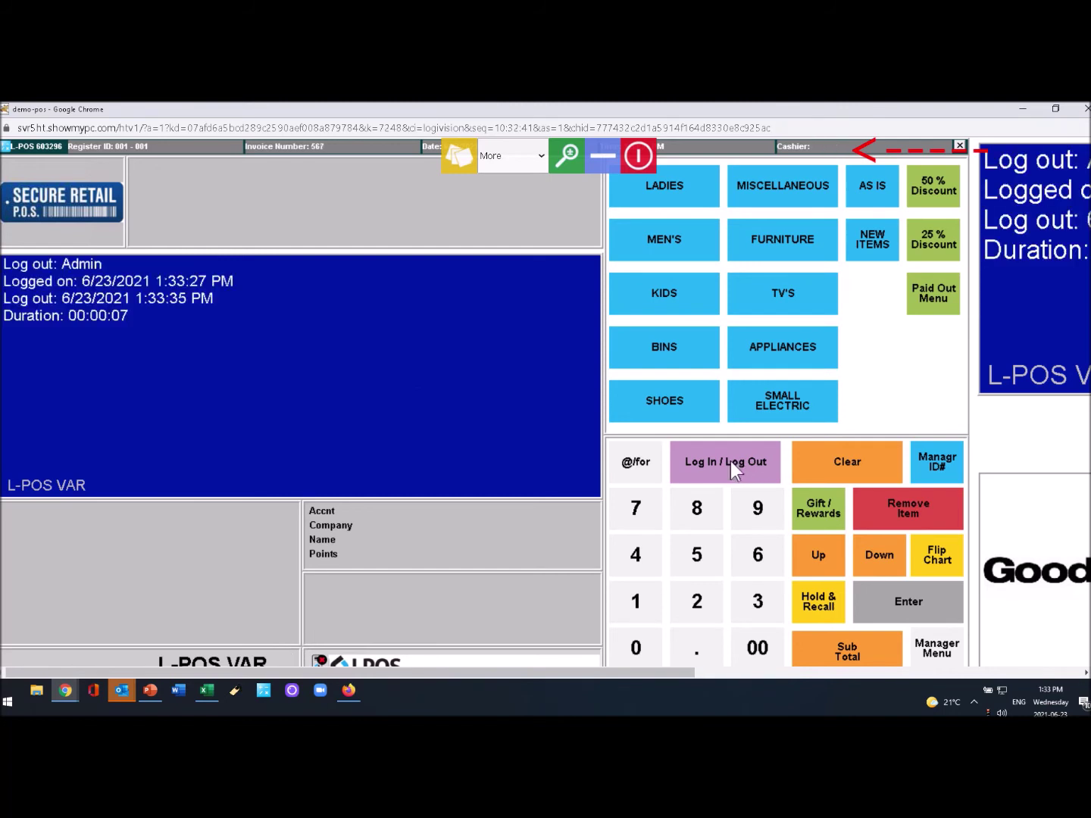
{"action": "left_click", "coordinate": [638, 549]}
{"action": "left_click", "coordinate": [754, 560]}
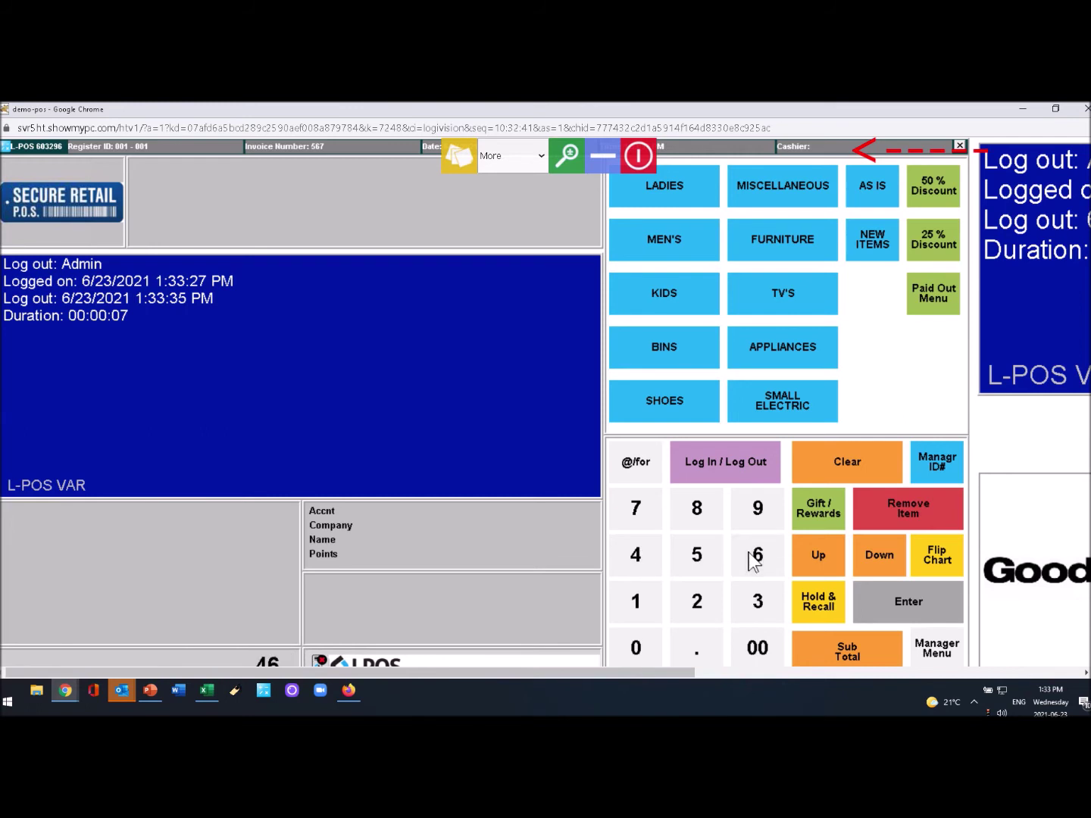
{"action": "left_click", "coordinate": [689, 558]}
{"action": "left_click", "coordinate": [637, 603]}
{"action": "left_click", "coordinate": [738, 460]}
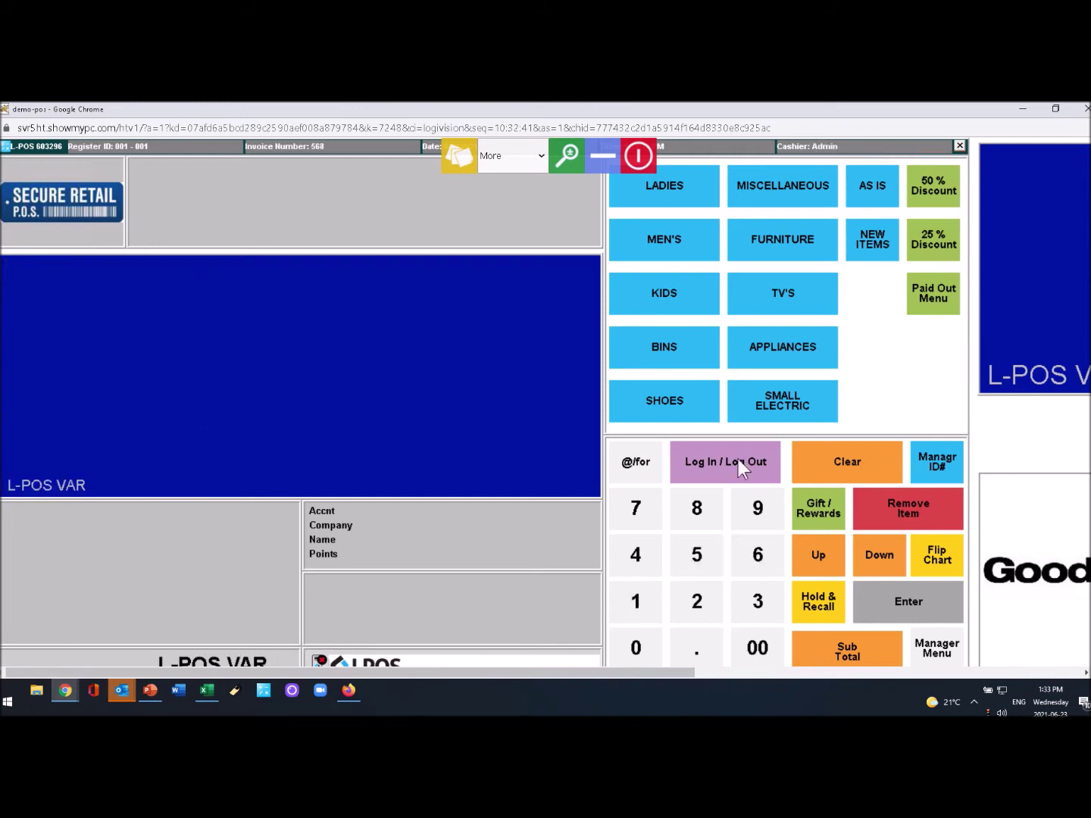
{"action": "left_click", "coordinate": [695, 557]}
Ring up $55.56 as a KIDS item with a 25% discount
{"action": "left_click", "coordinate": [696, 557]}
{"action": "left_click", "coordinate": [696, 556]}
{"action": "left_click", "coordinate": [764, 555]}
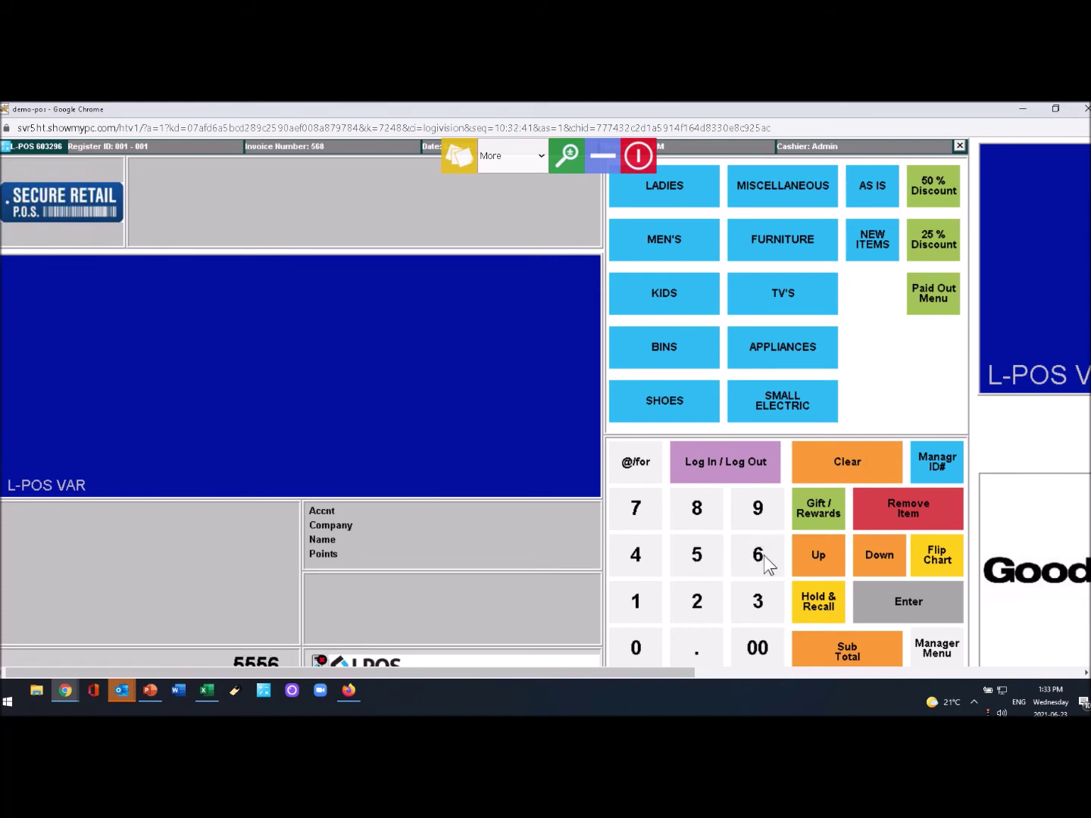
{"action": "left_click", "coordinate": [668, 286]}
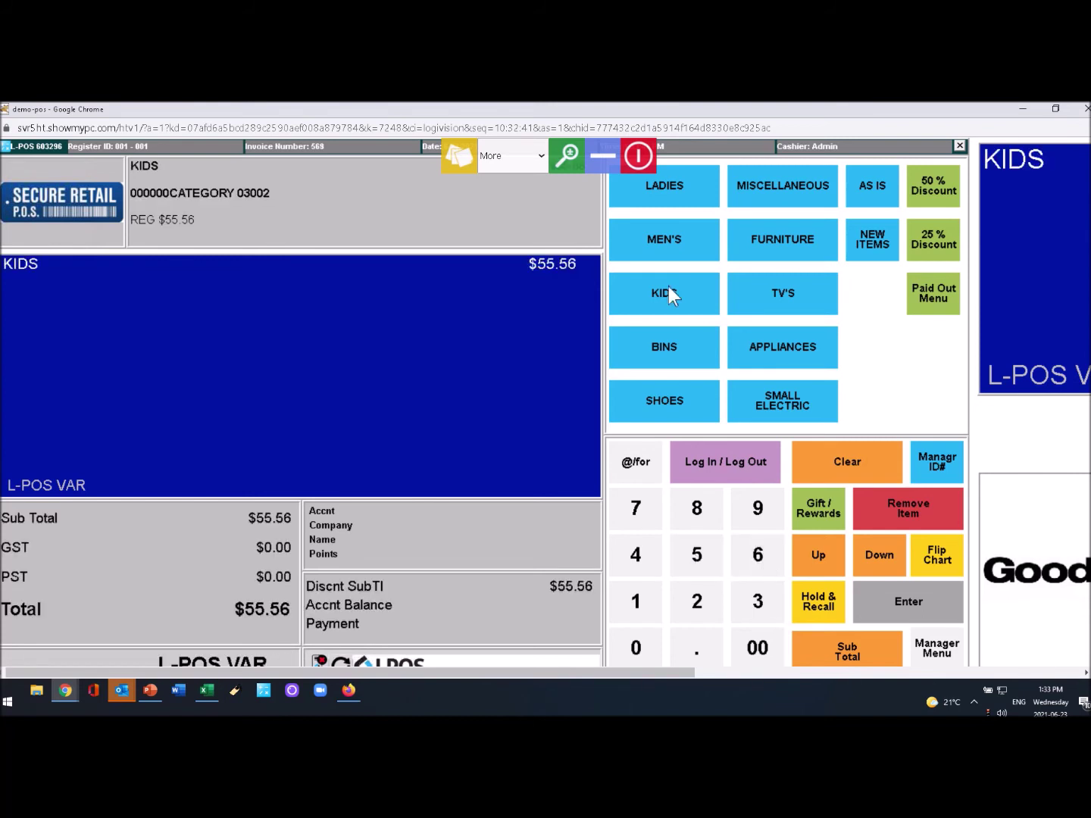
{"action": "left_click", "coordinate": [941, 241]}
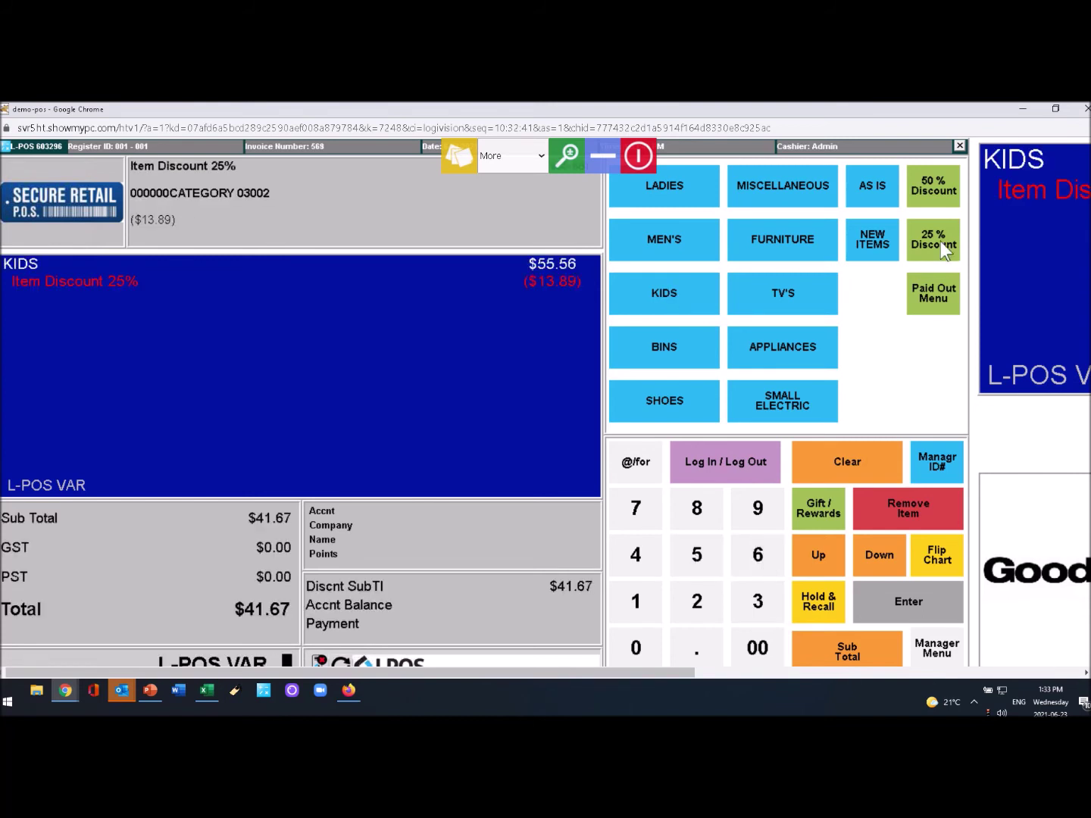
Subtotal the sale and round it up to $43.00 as a donation
{"action": "left_click", "coordinate": [850, 656]}
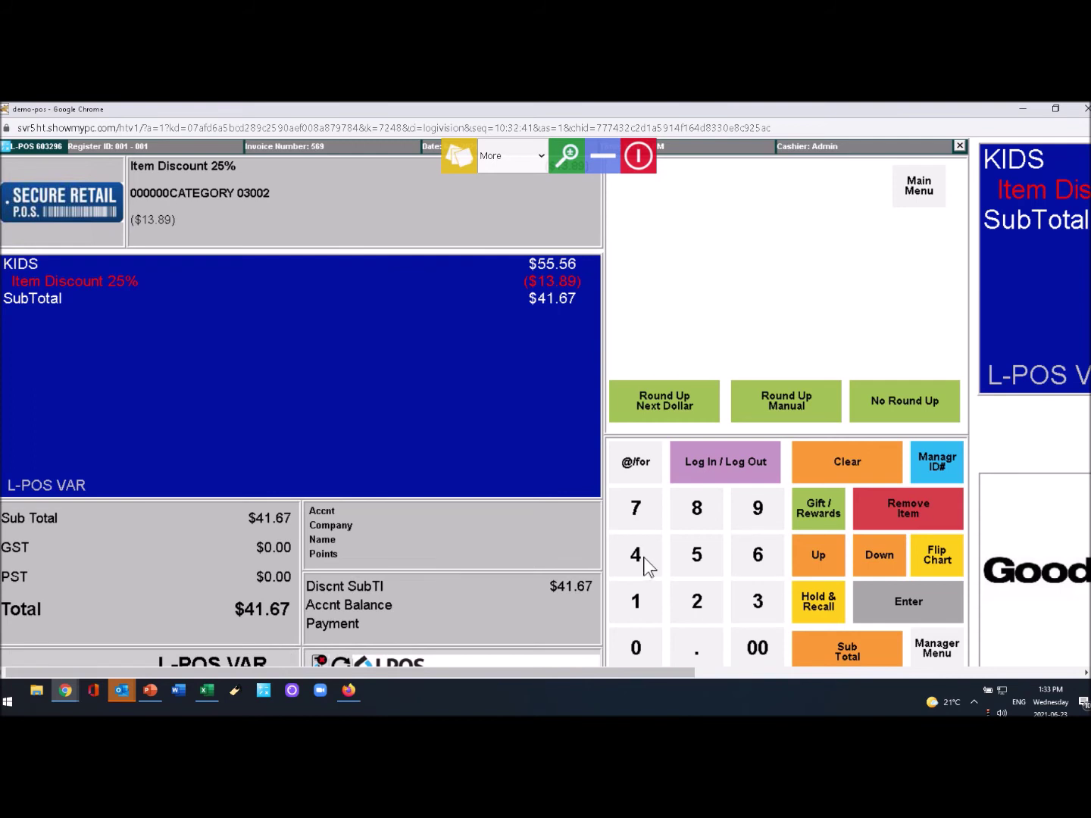
{"action": "left_click", "coordinate": [644, 557]}
{"action": "left_click", "coordinate": [762, 610]}
{"action": "double_click", "coordinate": [639, 650]}
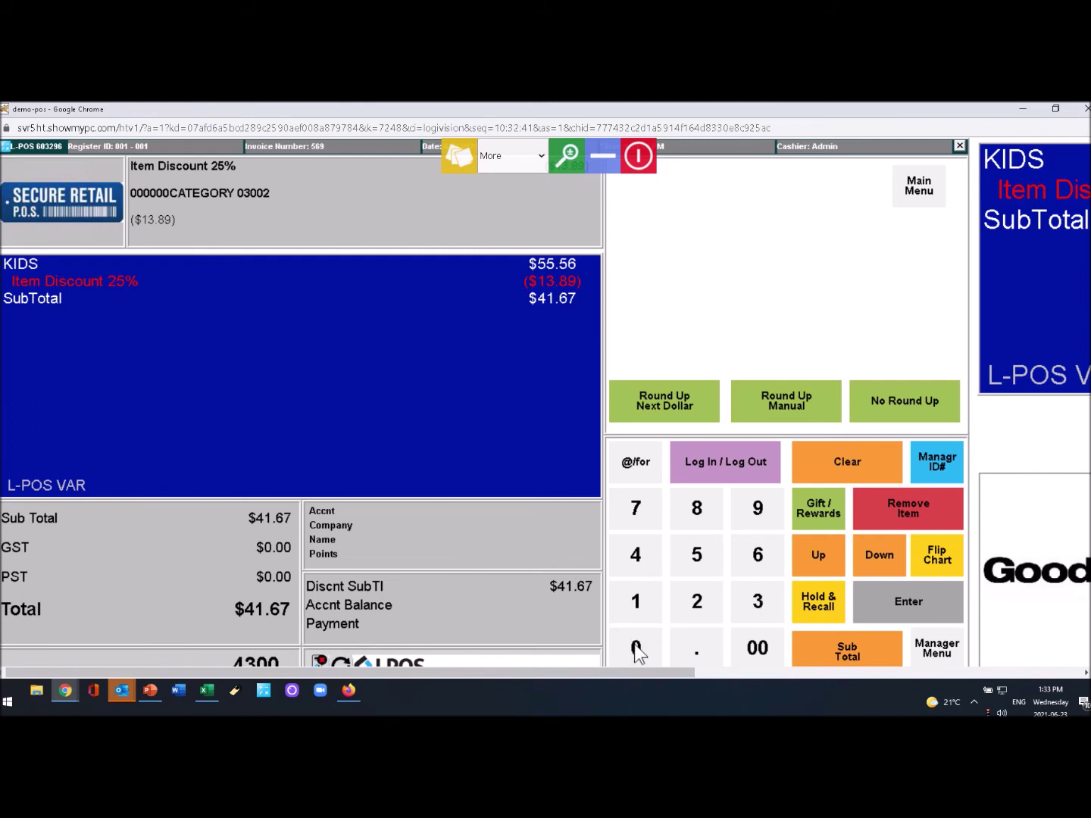
{"action": "left_click", "coordinate": [810, 404]}
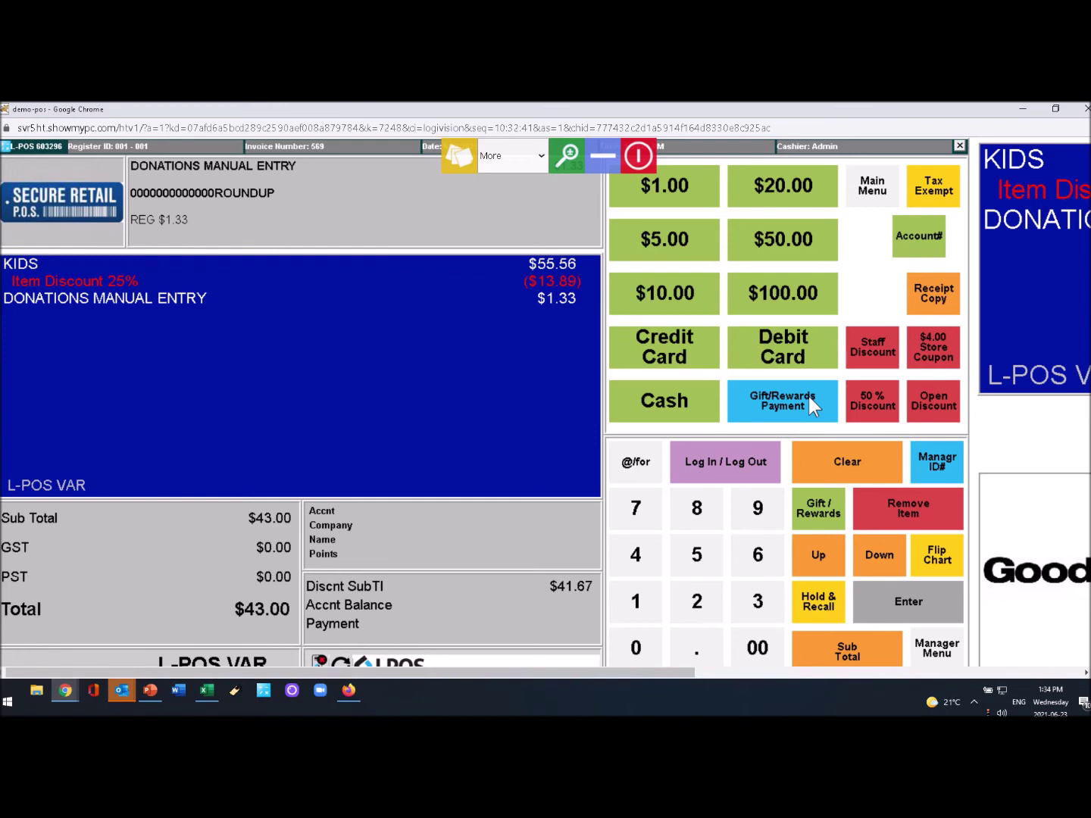
Tender $50.00 for the sale, then clear the must-log-on warning from a new KIDS entry
{"action": "left_click", "coordinate": [802, 242]}
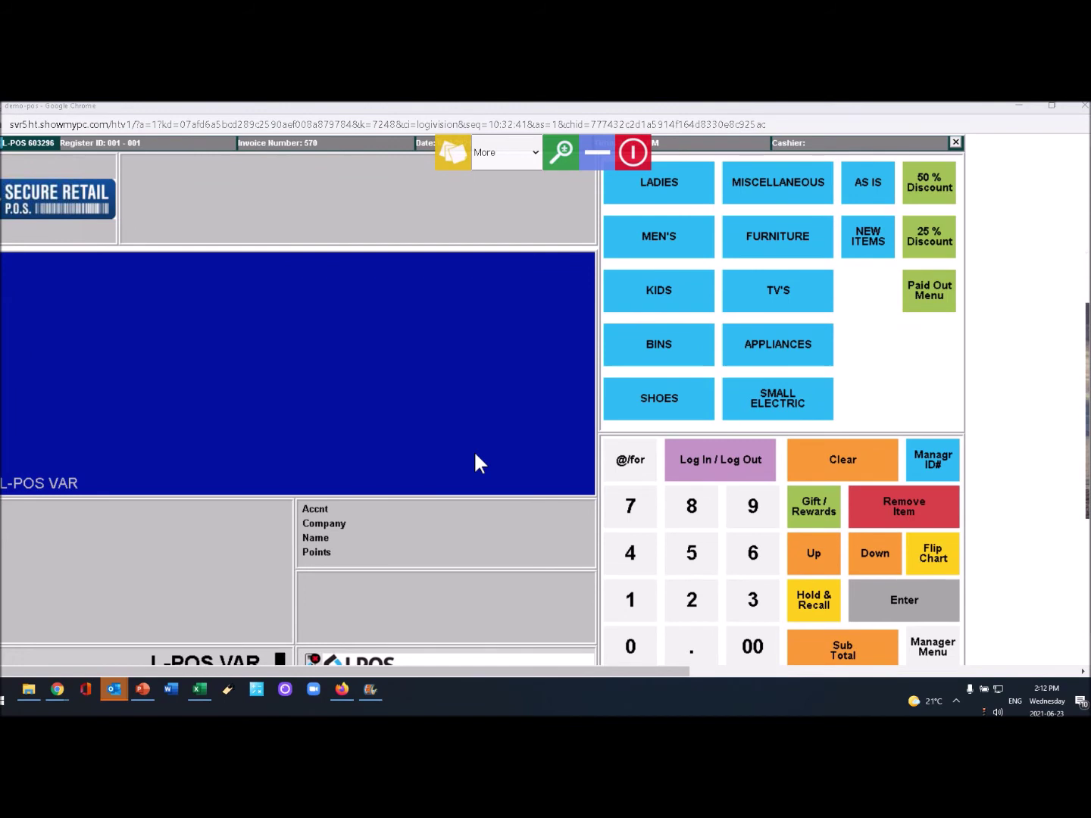
{"action": "left_click", "coordinate": [692, 559]}
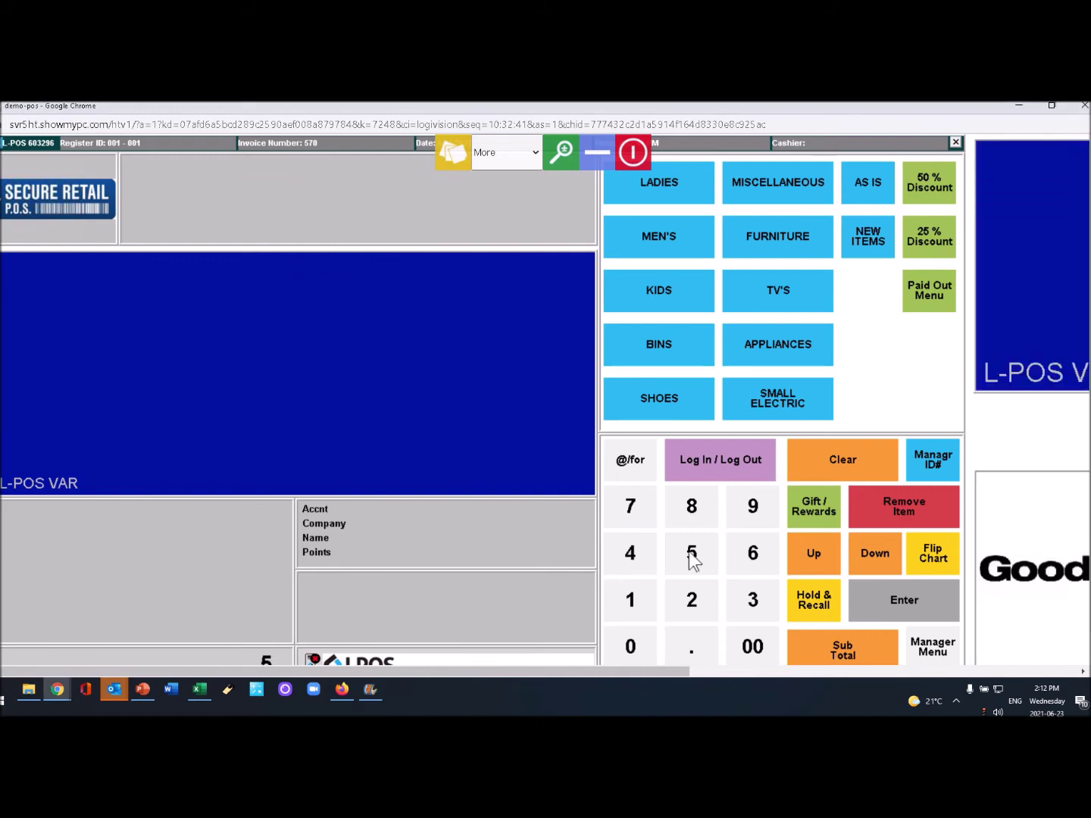
{"action": "left_click", "coordinate": [631, 646]}
{"action": "left_click", "coordinate": [674, 288]}
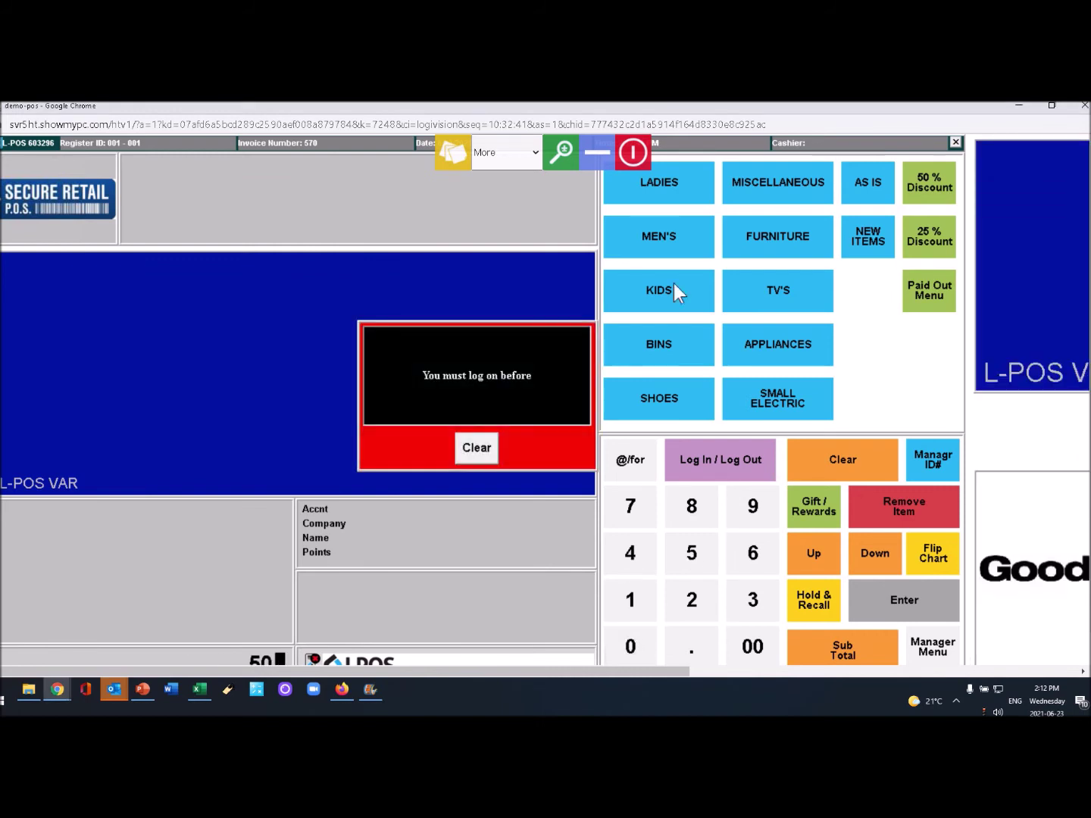
{"action": "left_click", "coordinate": [489, 445]}
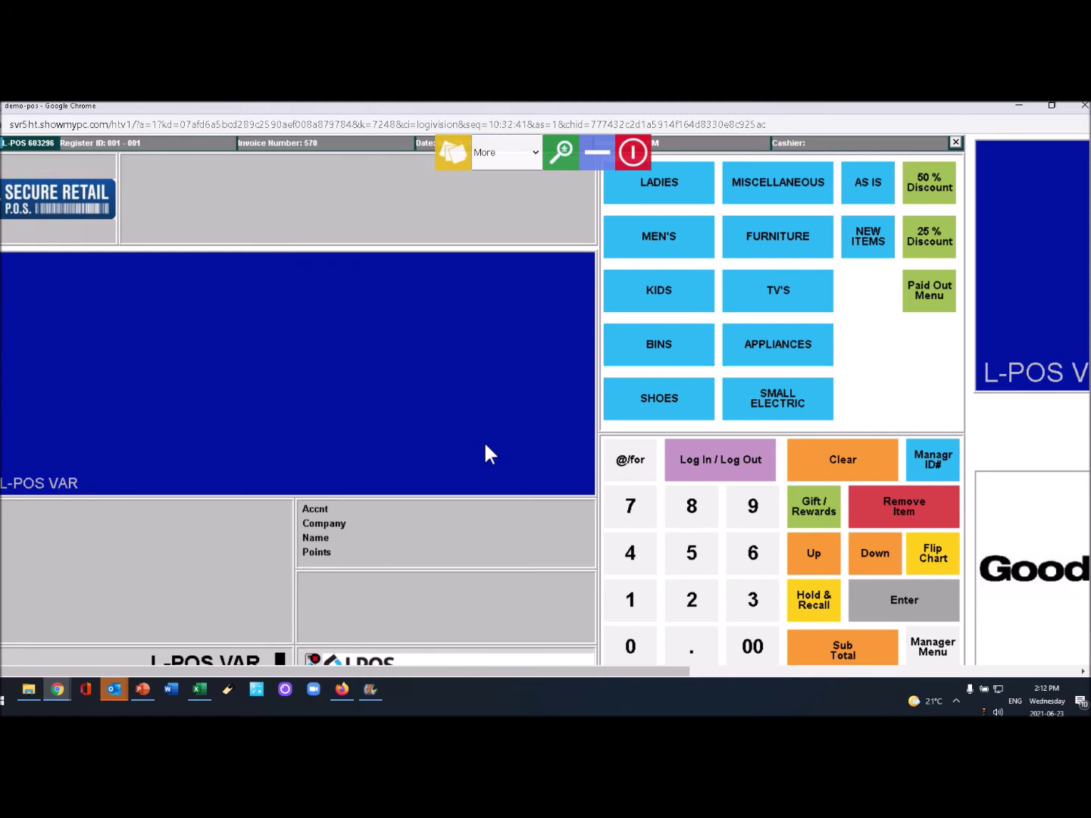
Sign the admin cashier back on with the sign-on code
{"action": "left_click", "coordinate": [633, 555]}
{"action": "left_click", "coordinate": [752, 554]}
{"action": "left_click", "coordinate": [692, 553]}
{"action": "left_click", "coordinate": [631, 603]}
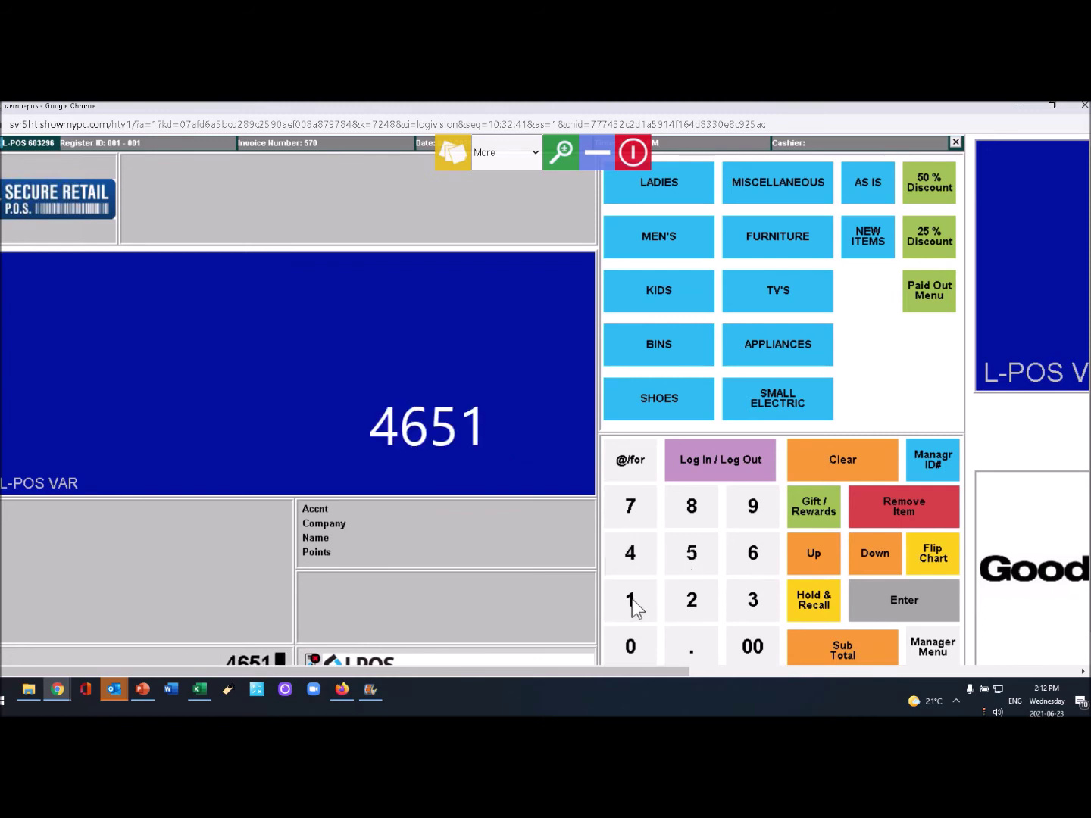
{"action": "left_click", "coordinate": [721, 454]}
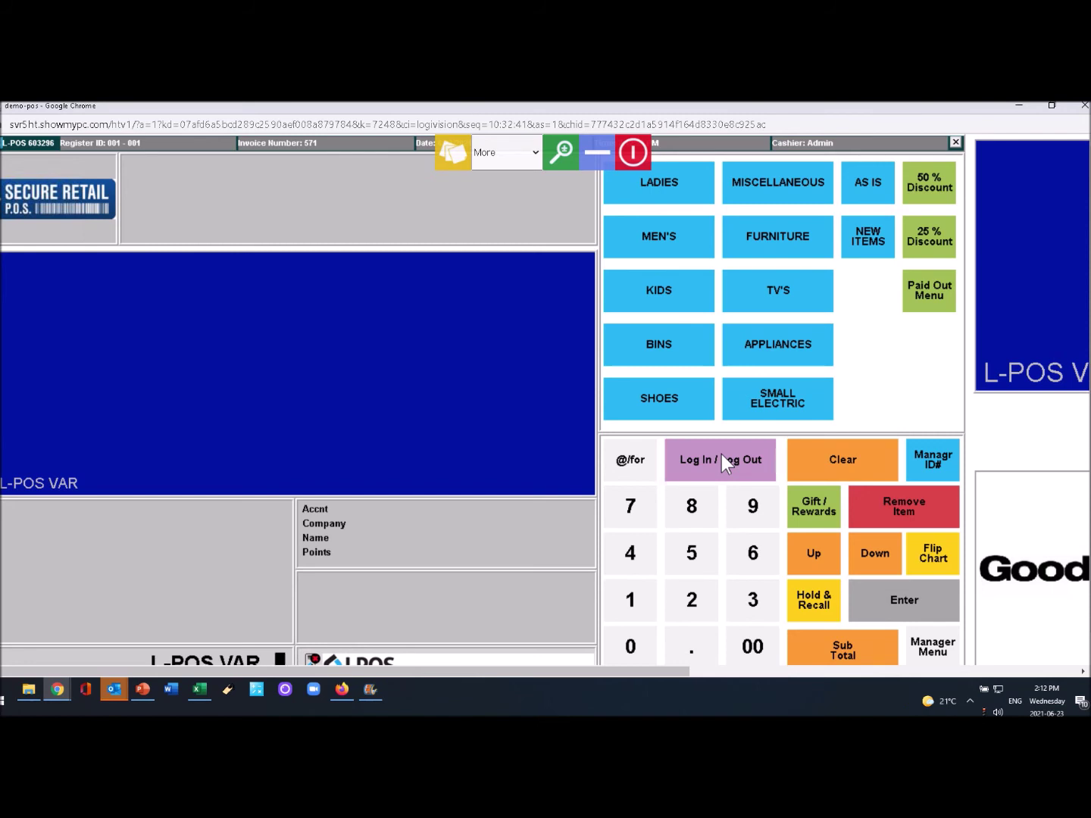
Ring up $45.87 as a KIDS item
{"action": "left_click", "coordinate": [634, 561]}
{"action": "left_click", "coordinate": [692, 552]}
{"action": "left_click", "coordinate": [692, 507]}
{"action": "left_click", "coordinate": [632, 508]}
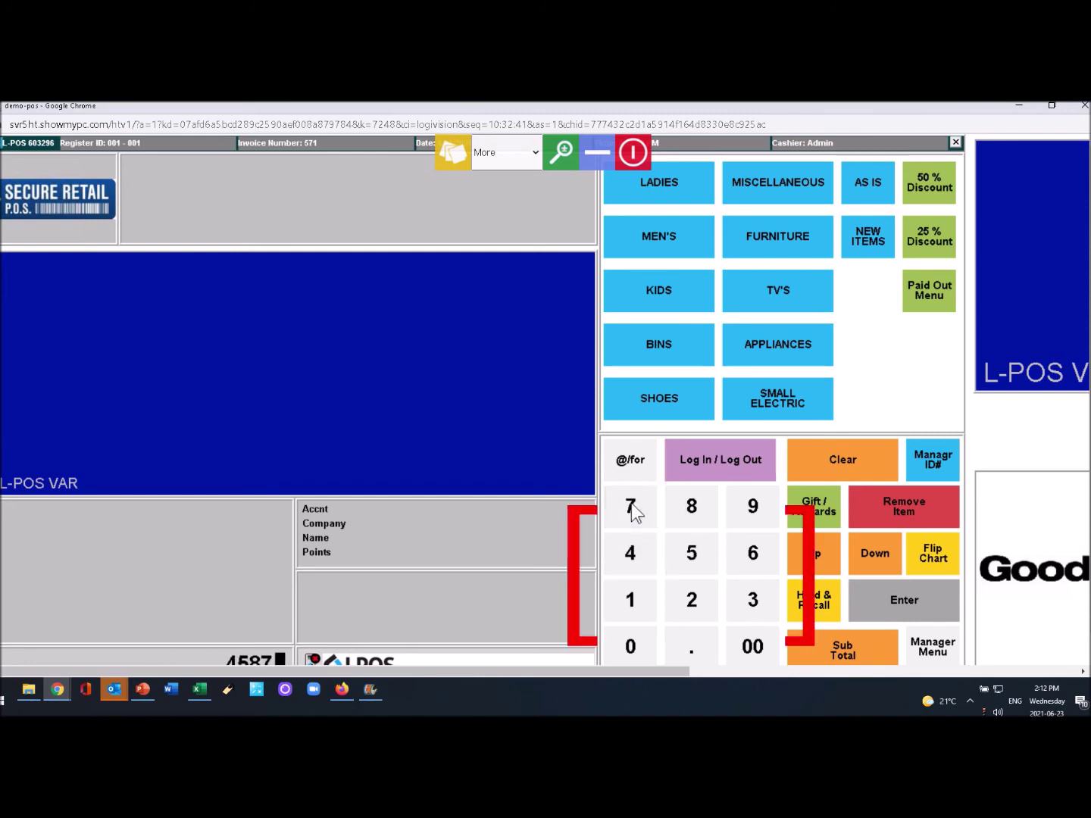
{"action": "left_click", "coordinate": [668, 295]}
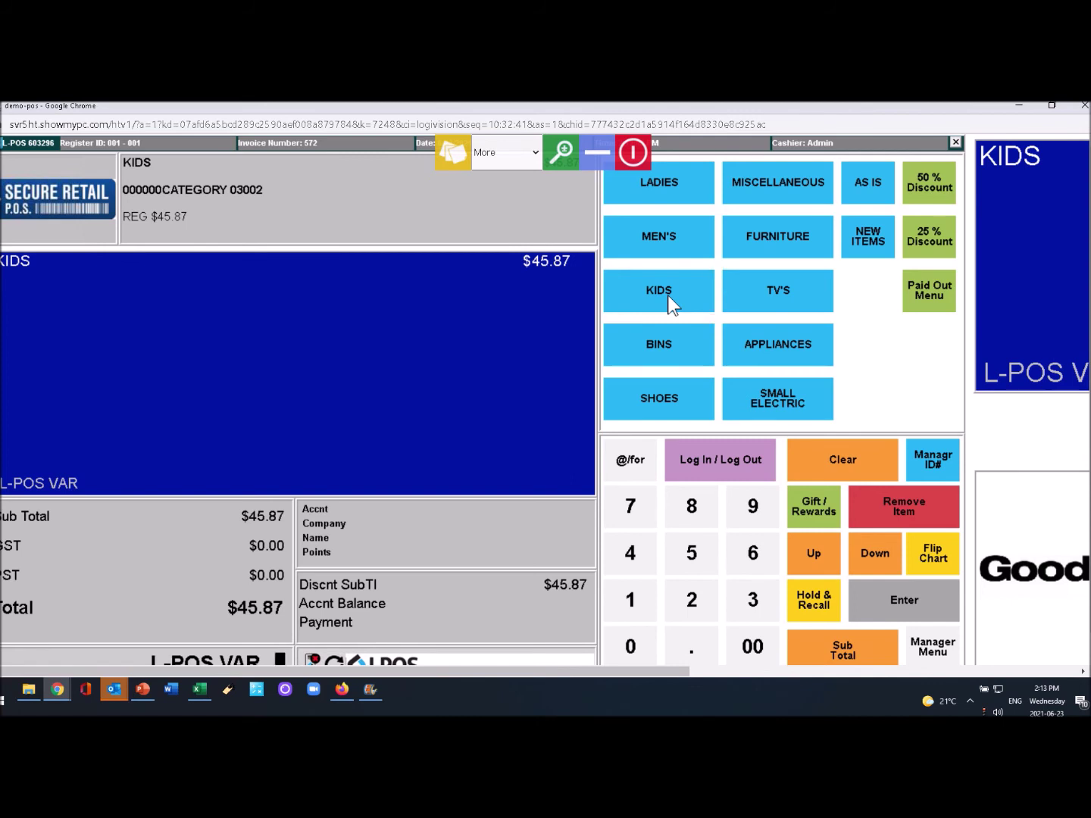
Void the KIDS $45.87 item and ring up a MEN'S item at $9.99
{"action": "left_click", "coordinate": [77, 260]}
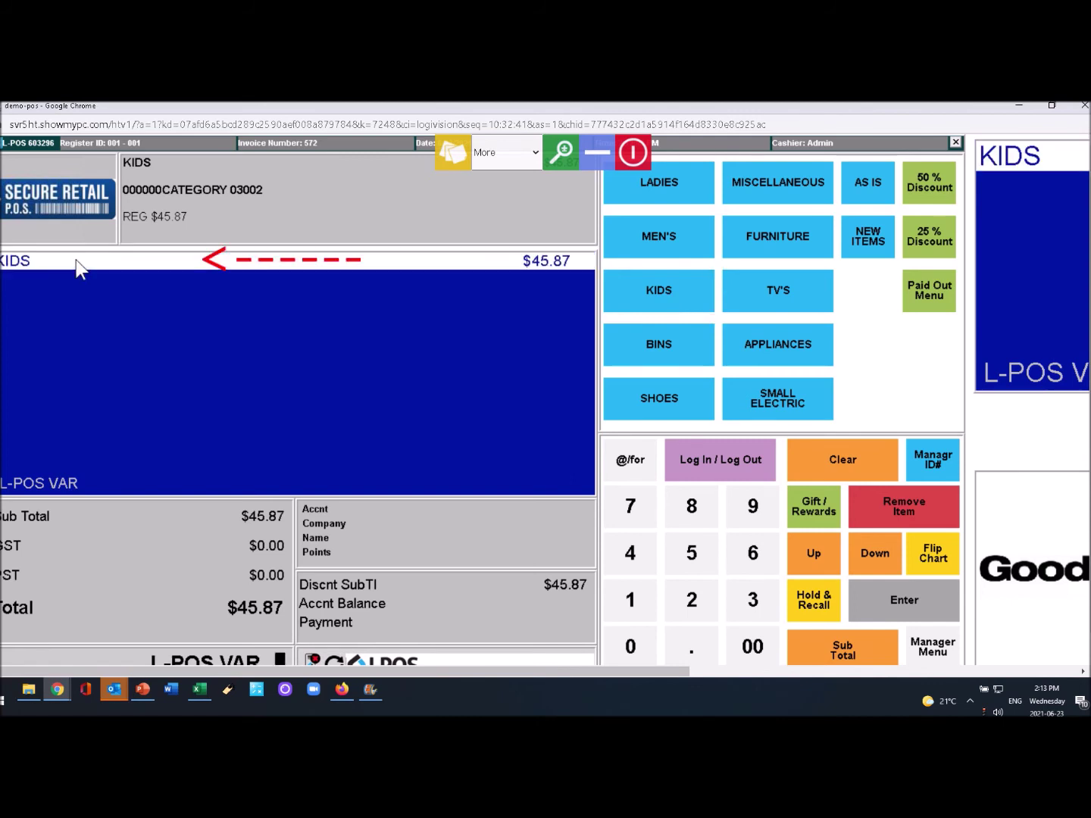
{"action": "left_click", "coordinate": [922, 509]}
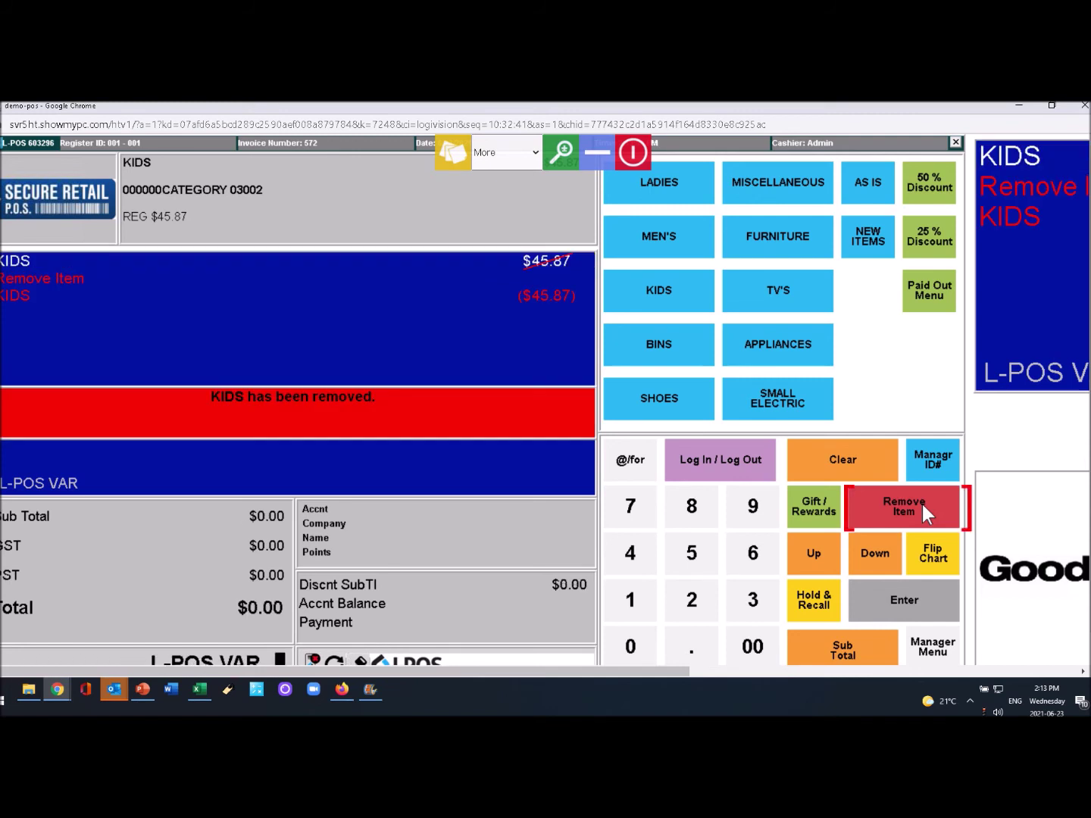
{"action": "left_click", "coordinate": [752, 508]}
{"action": "left_click", "coordinate": [752, 509]}
{"action": "left_click", "coordinate": [752, 509]}
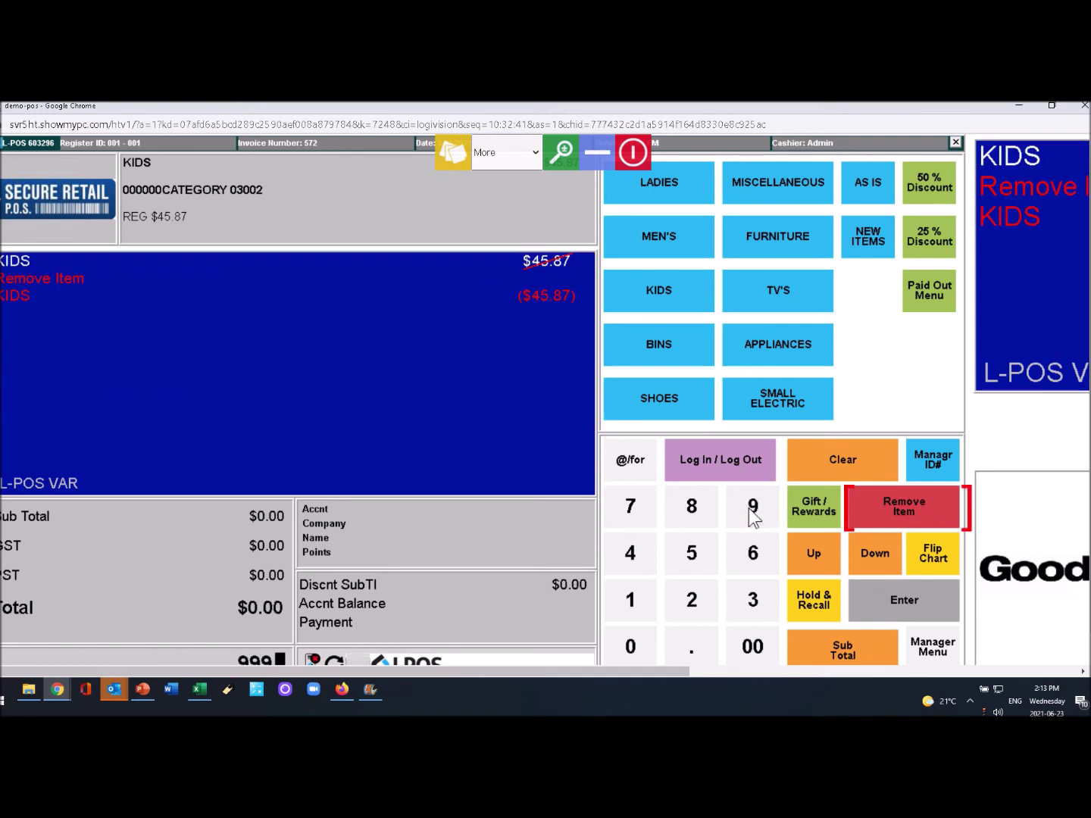
{"action": "left_click", "coordinate": [638, 235]}
Ring up $0.99 as a KIDS item and $0.99 as a BINS item
{"action": "left_click", "coordinate": [754, 515]}
{"action": "left_click", "coordinate": [754, 515]}
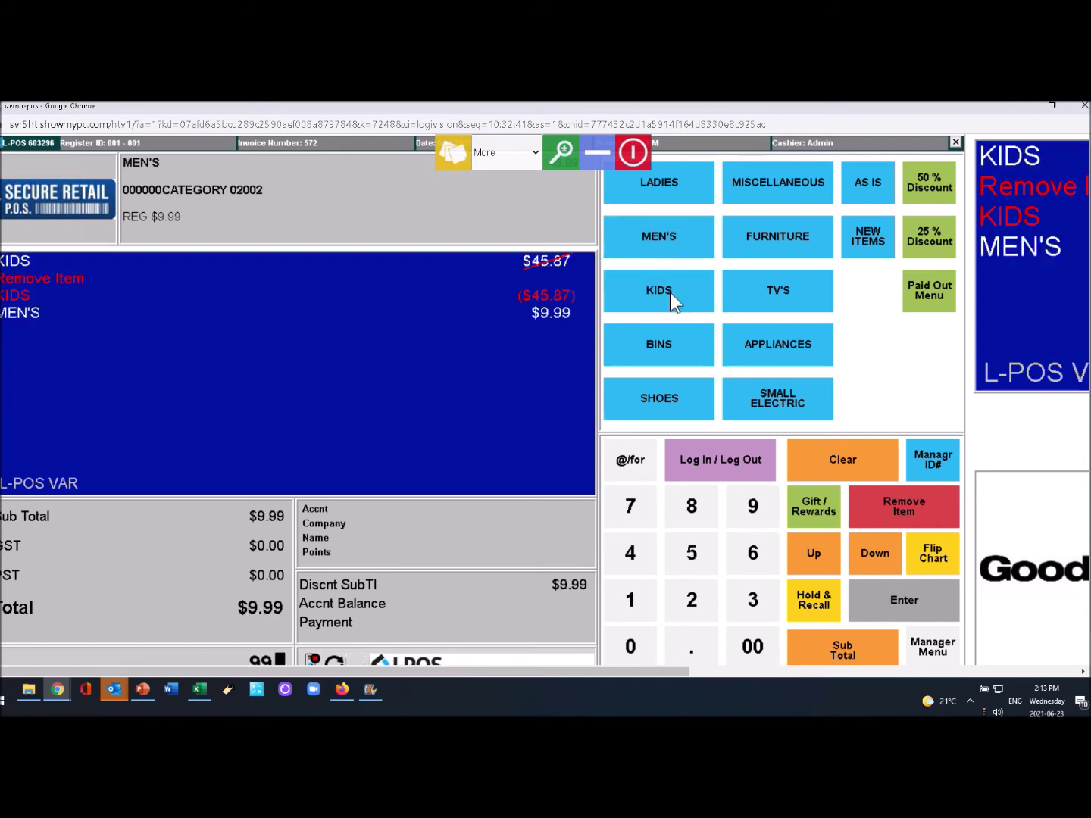
{"action": "left_click", "coordinate": [670, 292]}
{"action": "left_click", "coordinate": [752, 512]}
{"action": "left_click", "coordinate": [753, 512]}
{"action": "left_click", "coordinate": [669, 351]}
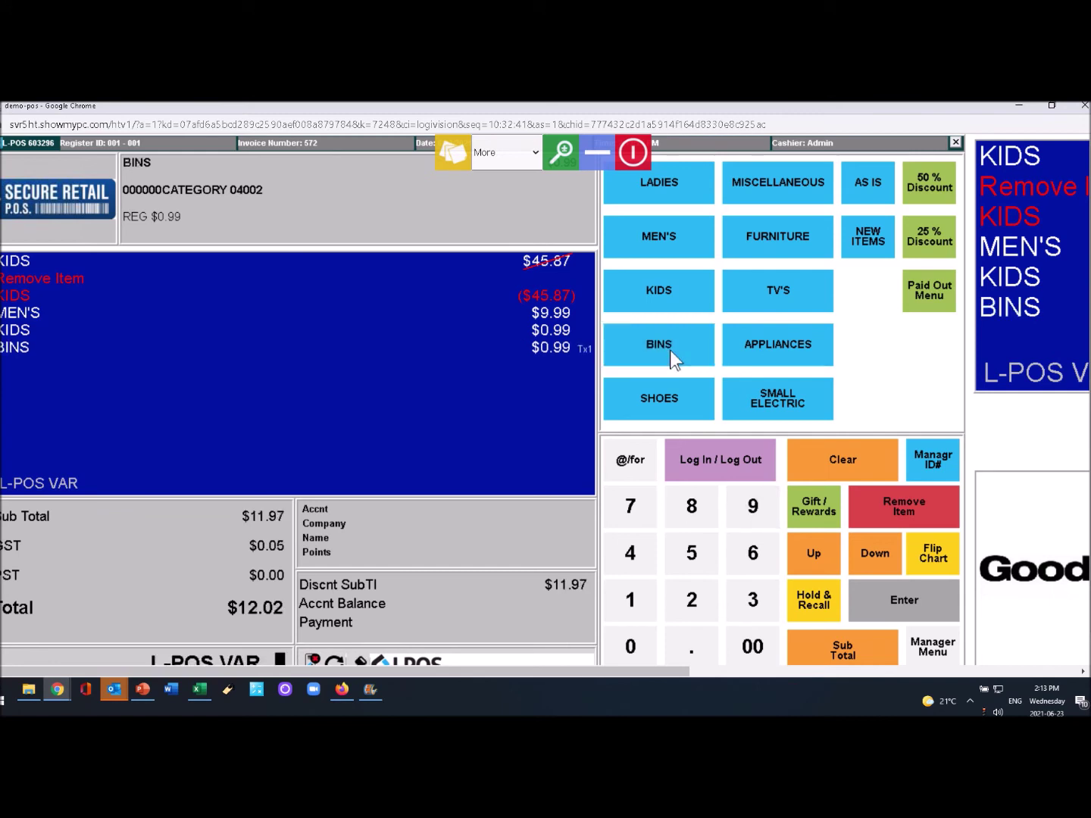
Void the KIDS $0.99 line and give the MEN'S item 50% off
{"action": "left_click", "coordinate": [27, 329]}
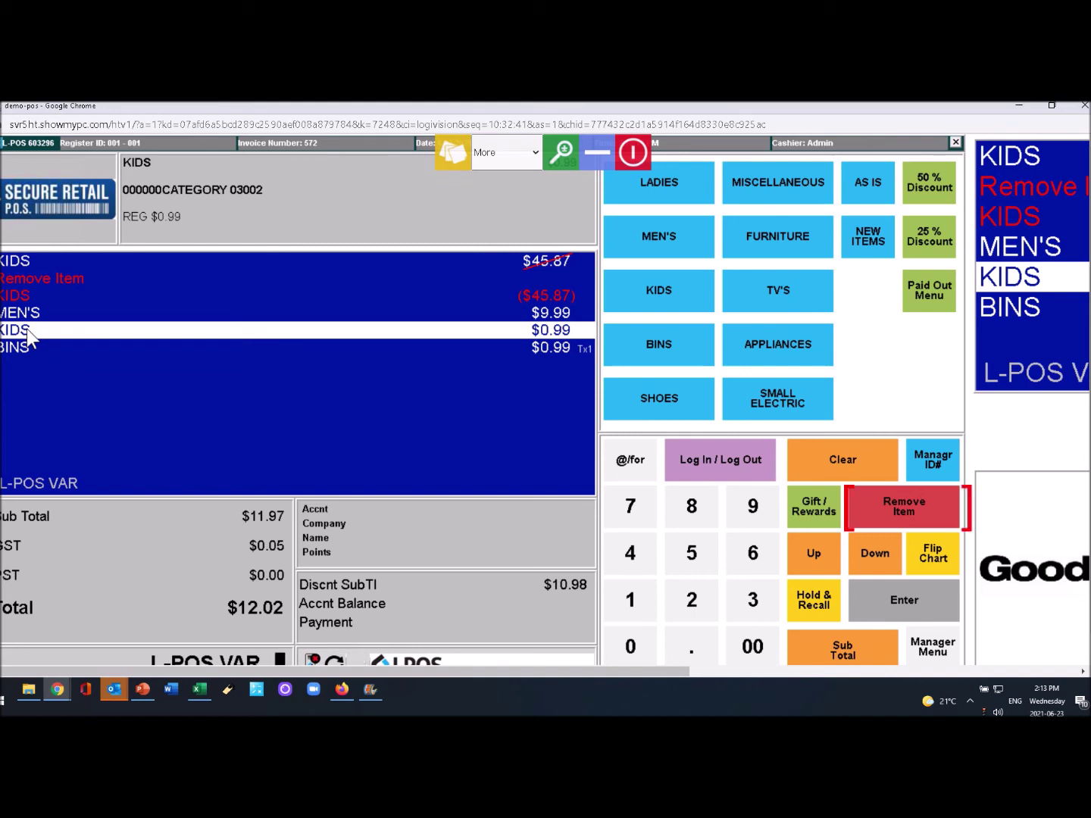
{"action": "left_click", "coordinate": [904, 507]}
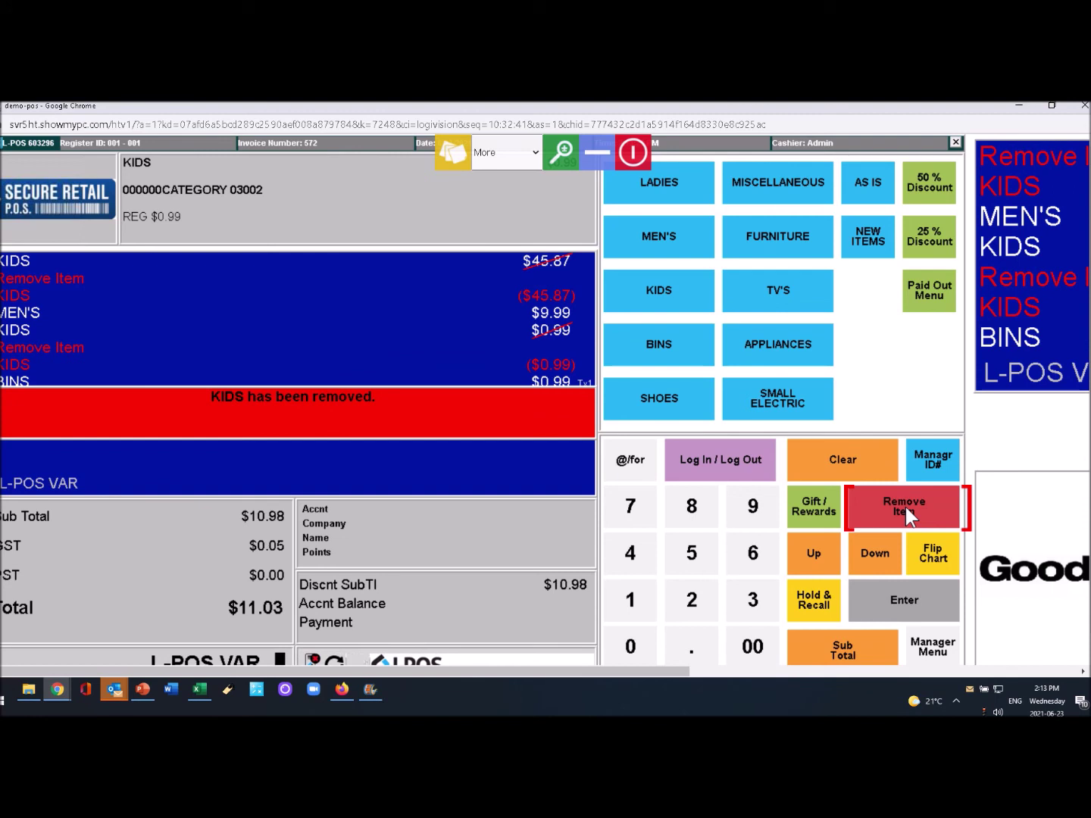
{"action": "left_click", "coordinate": [37, 313]}
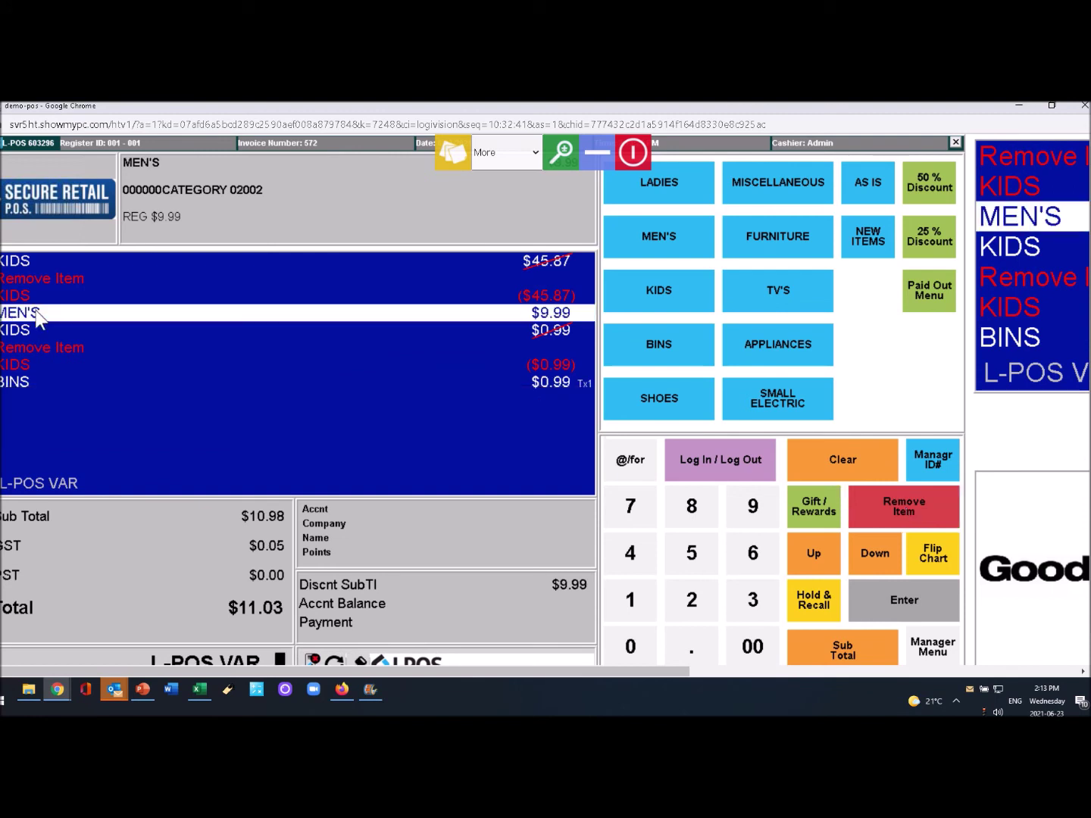
{"action": "left_click", "coordinate": [928, 181]}
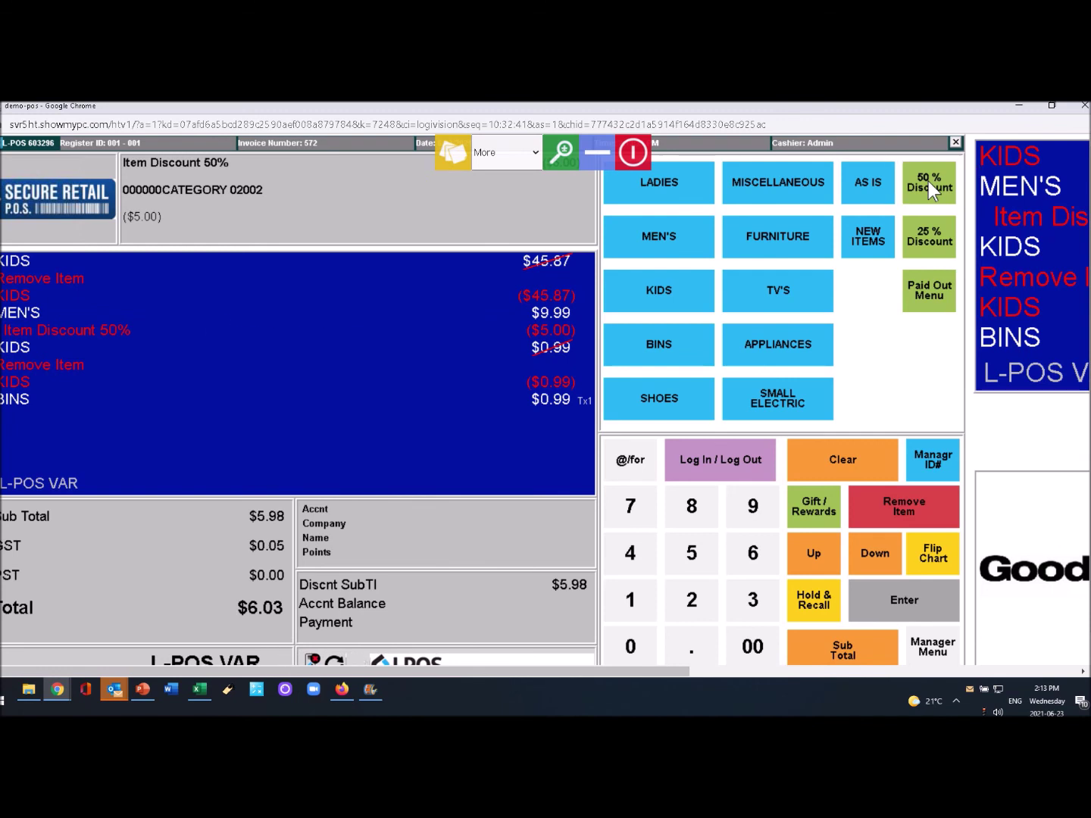
Replace the MEN'S item's 50% discount with a 25% discount
{"action": "left_click", "coordinate": [94, 328]}
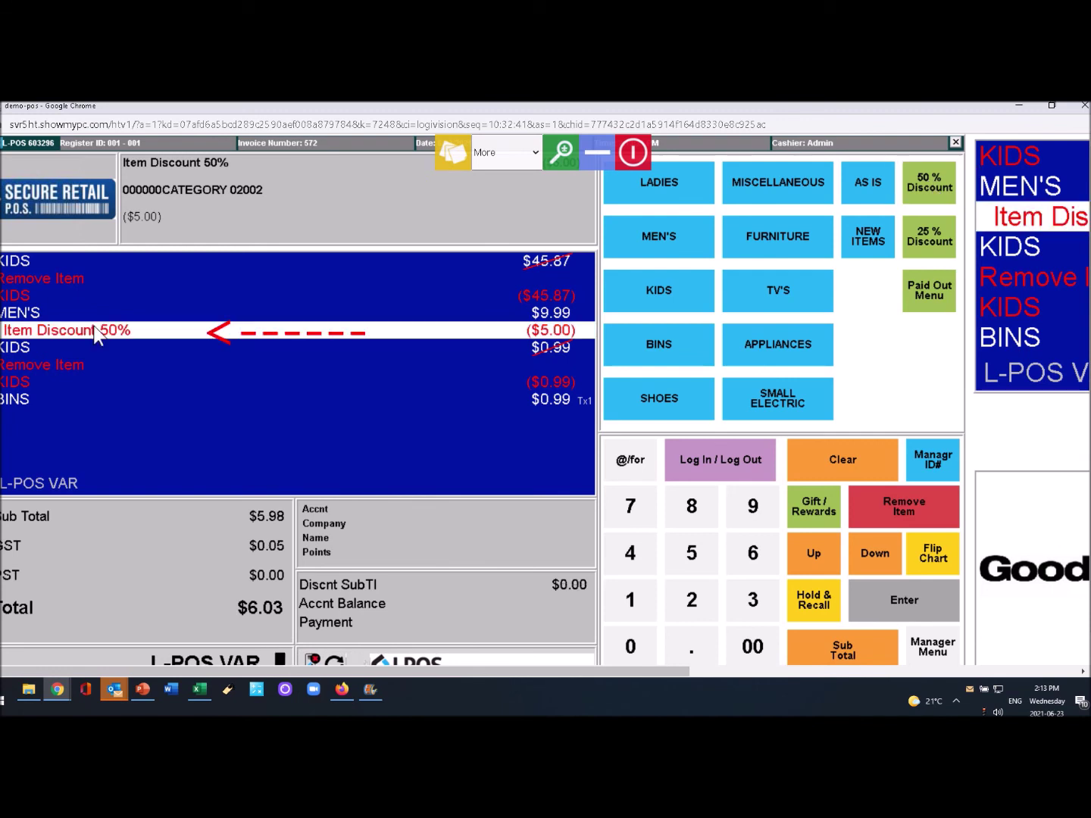
{"action": "left_click", "coordinate": [891, 510]}
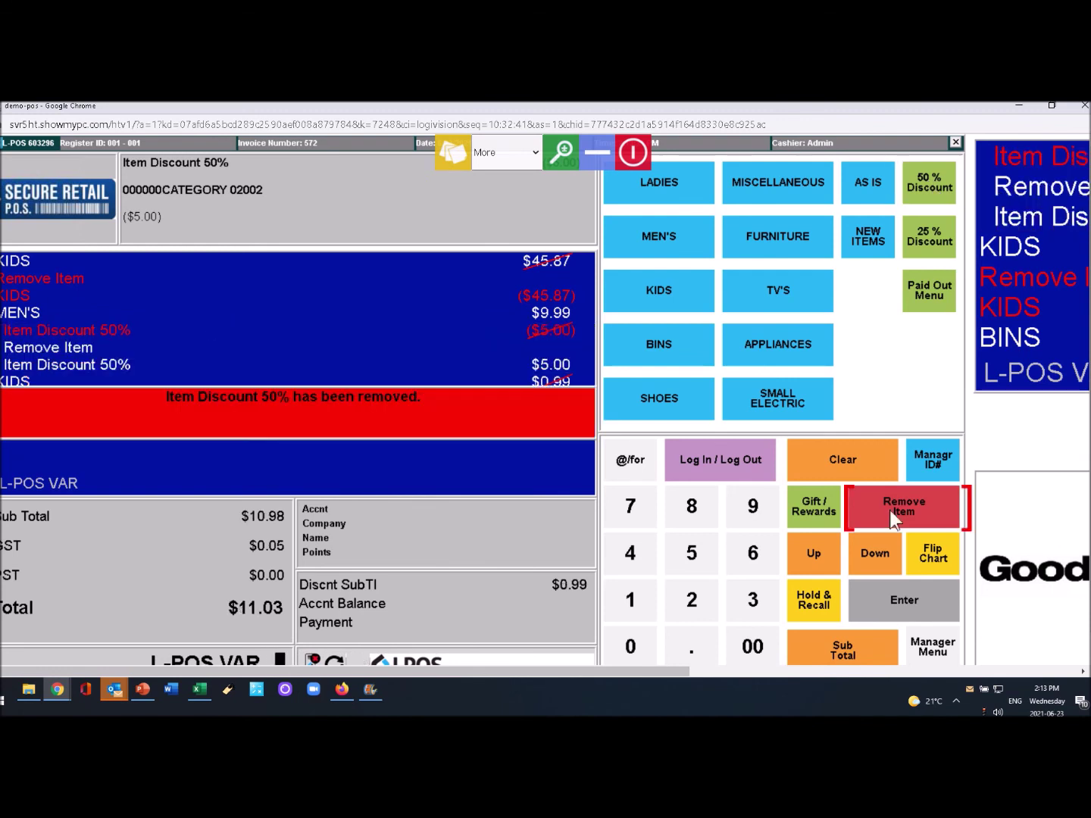
{"action": "left_click", "coordinate": [33, 311]}
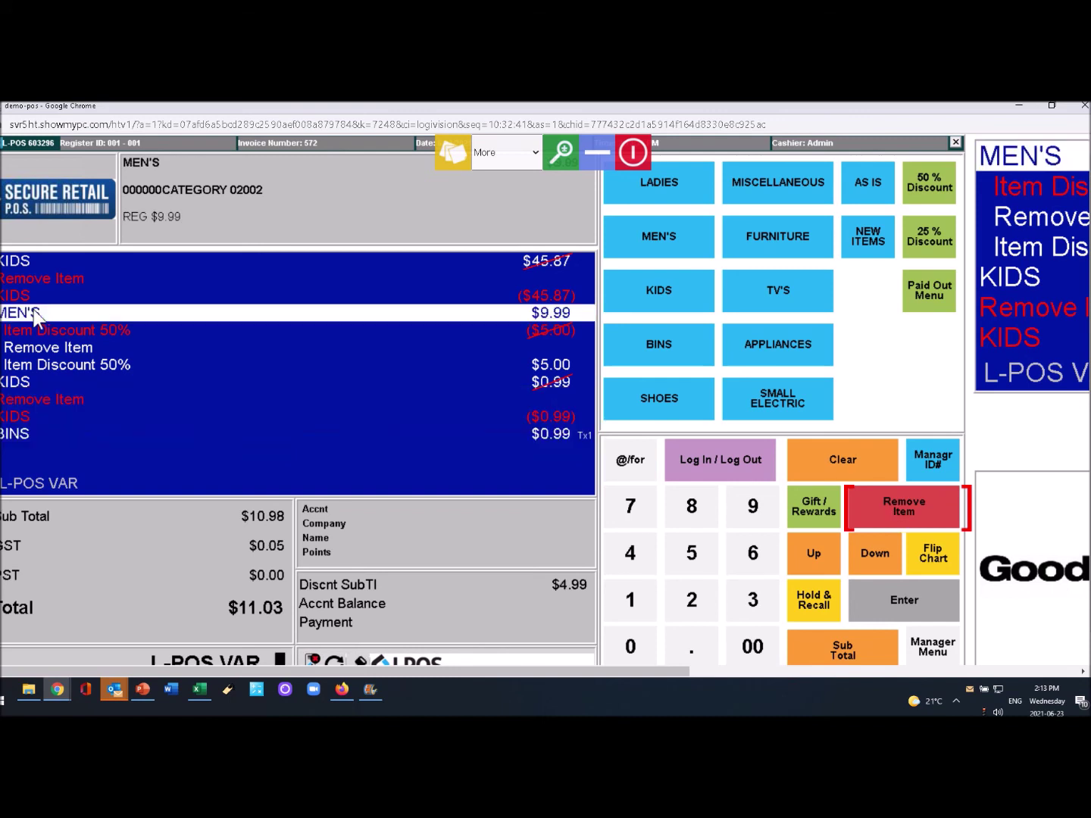
{"action": "left_click", "coordinate": [944, 236]}
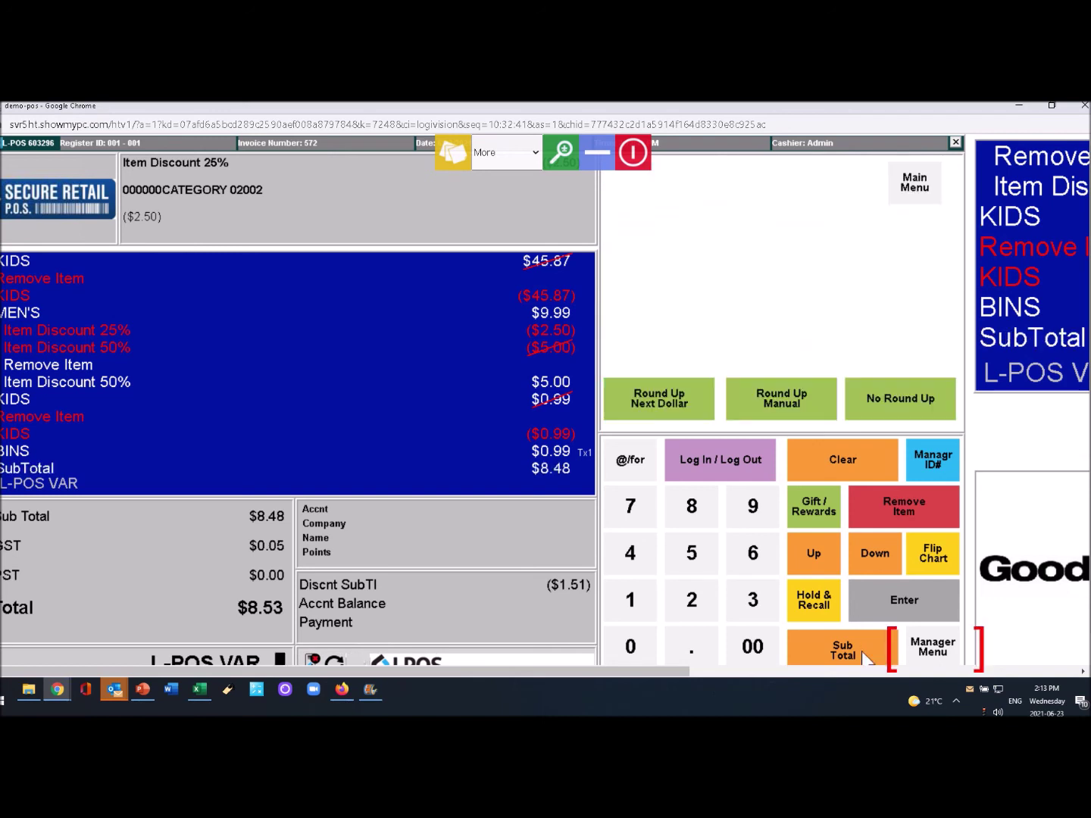
Cancel invoice 572 from the Manager Menu and clear it from the screen
{"action": "left_click", "coordinate": [932, 651]}
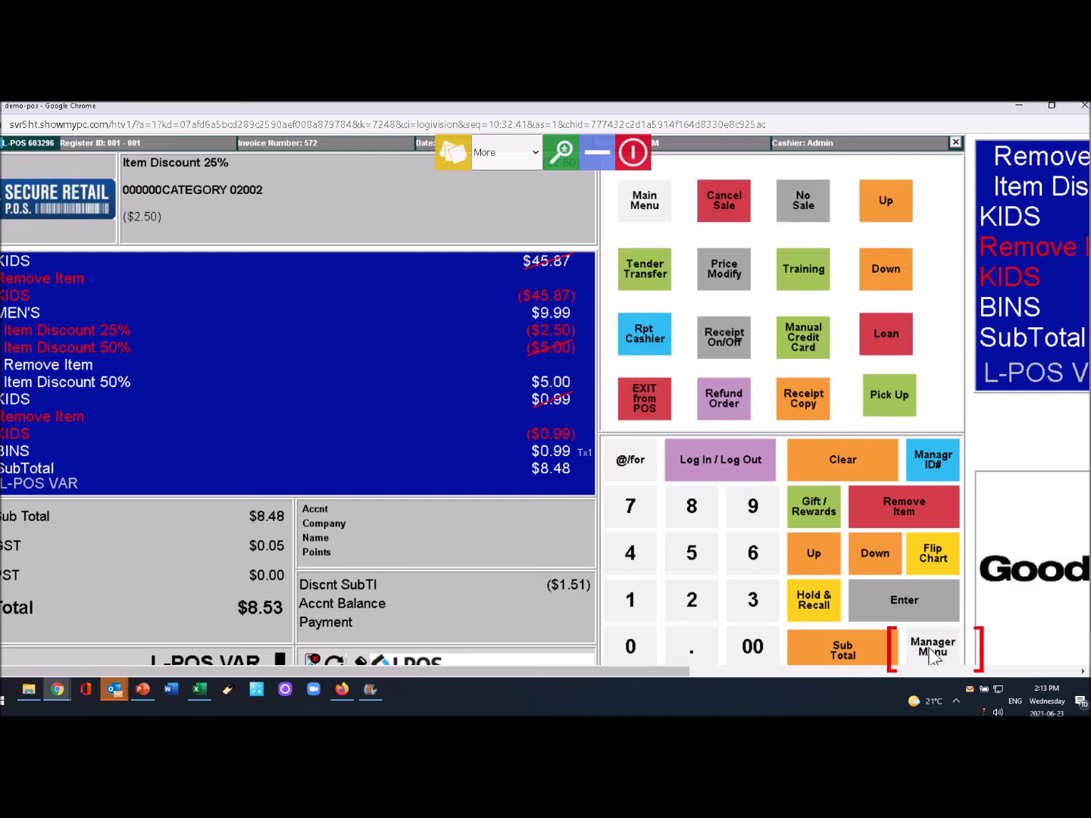
{"action": "left_click", "coordinate": [732, 195]}
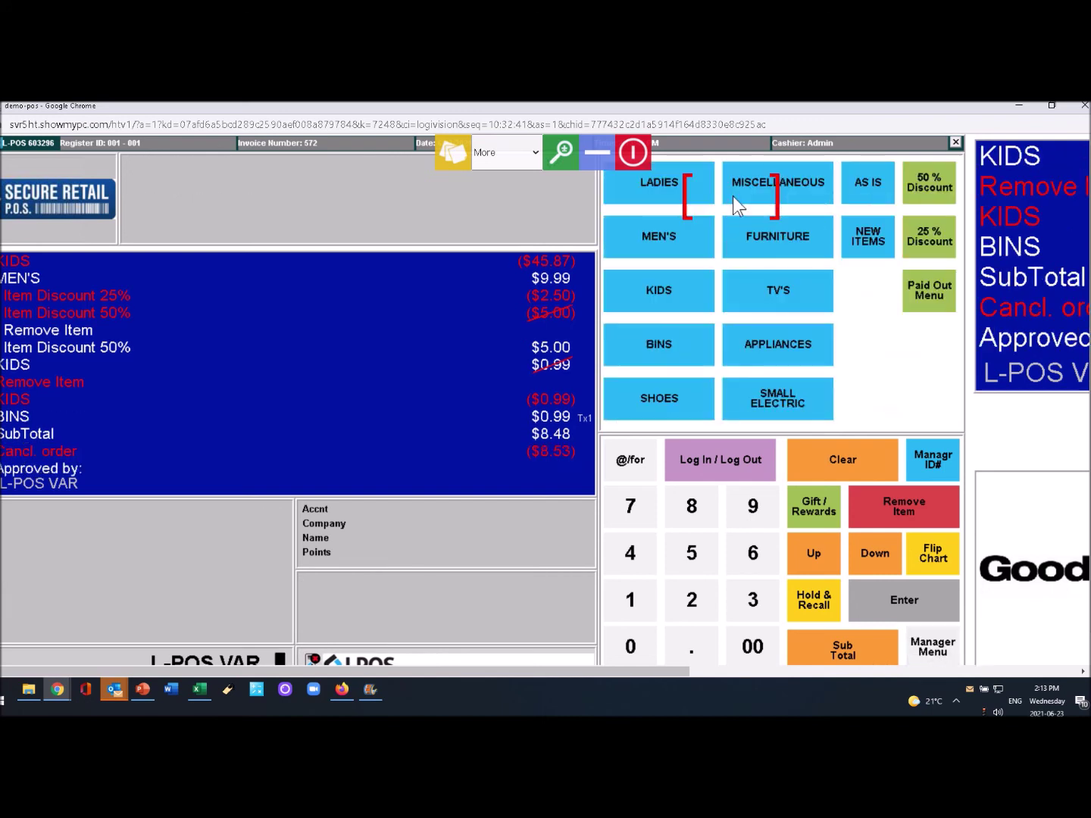
{"action": "left_click", "coordinate": [829, 457]}
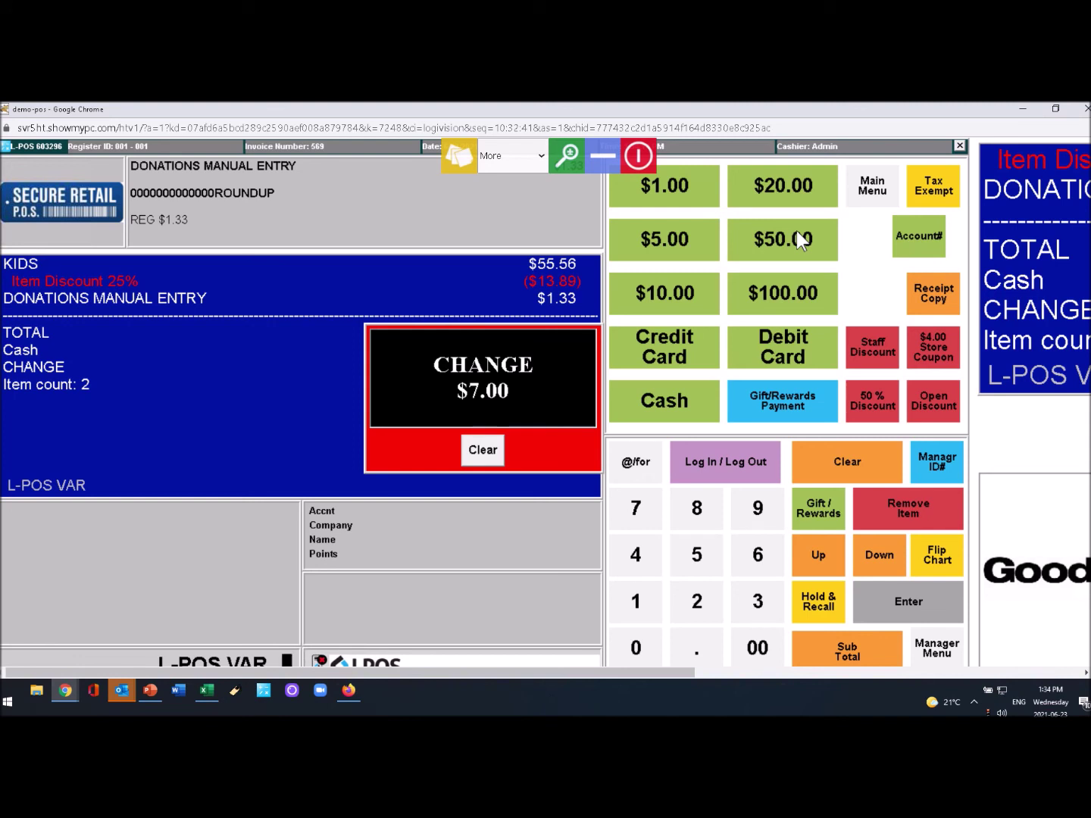
Clear the CHANGE $7.00 popup for invoice 569
{"action": "left_click", "coordinate": [483, 450]}
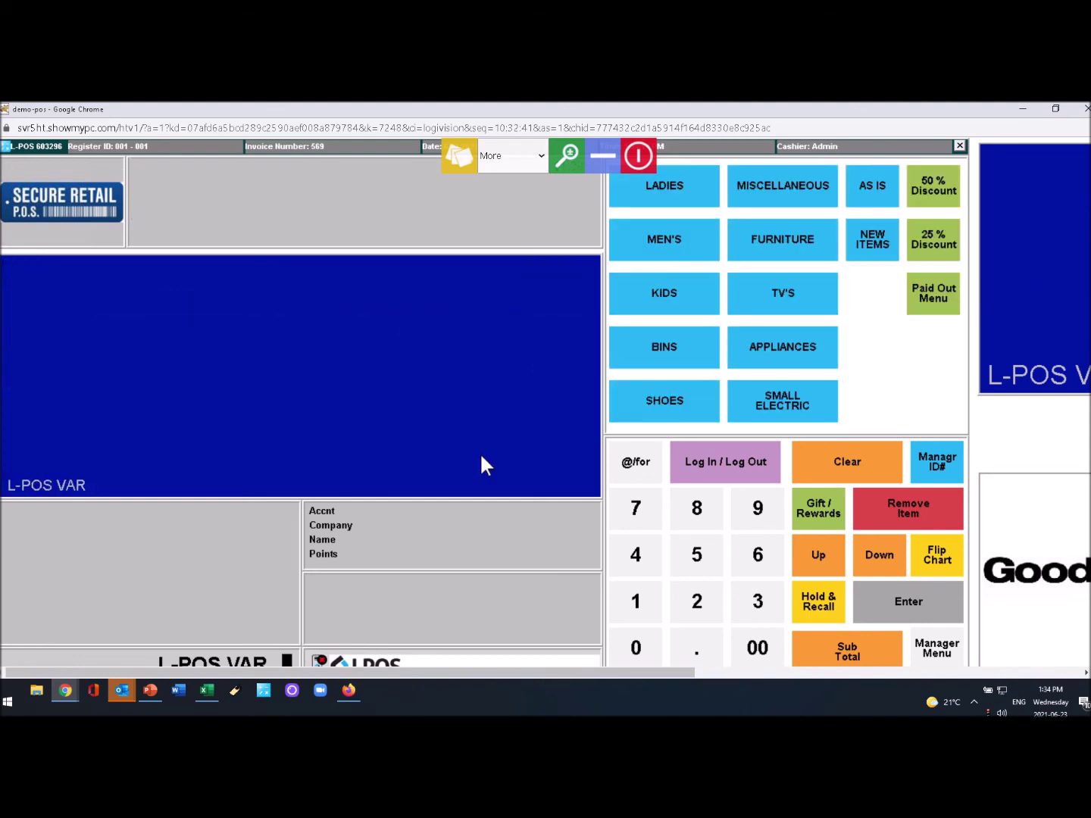